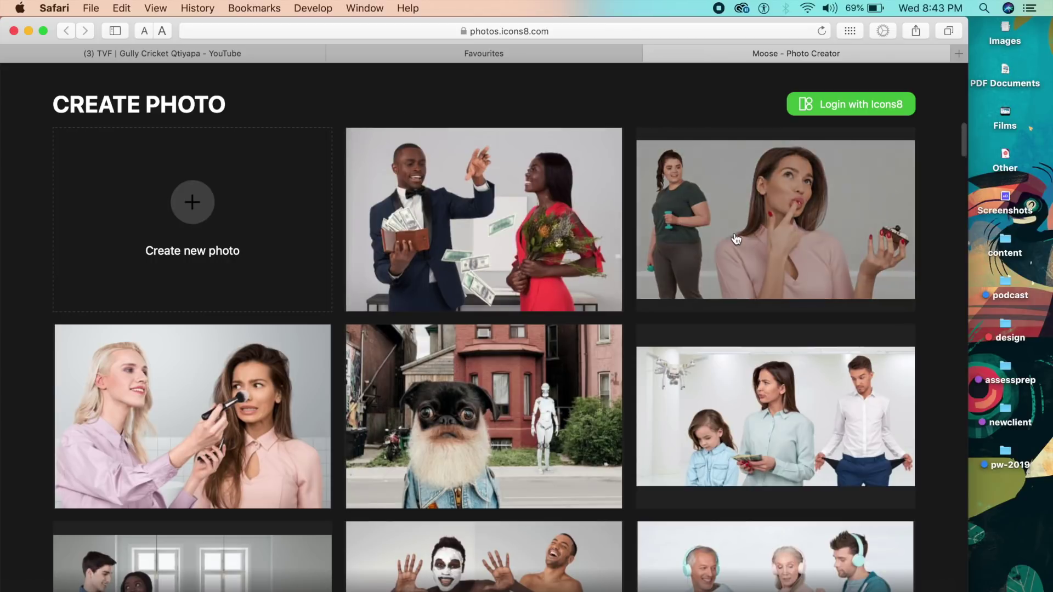
Start a new 1200 x 800 photo on the white kitchen background and show the Objects library.
scroll(266, 268, "down", 3)
scroll(265, 271, "down", 15)
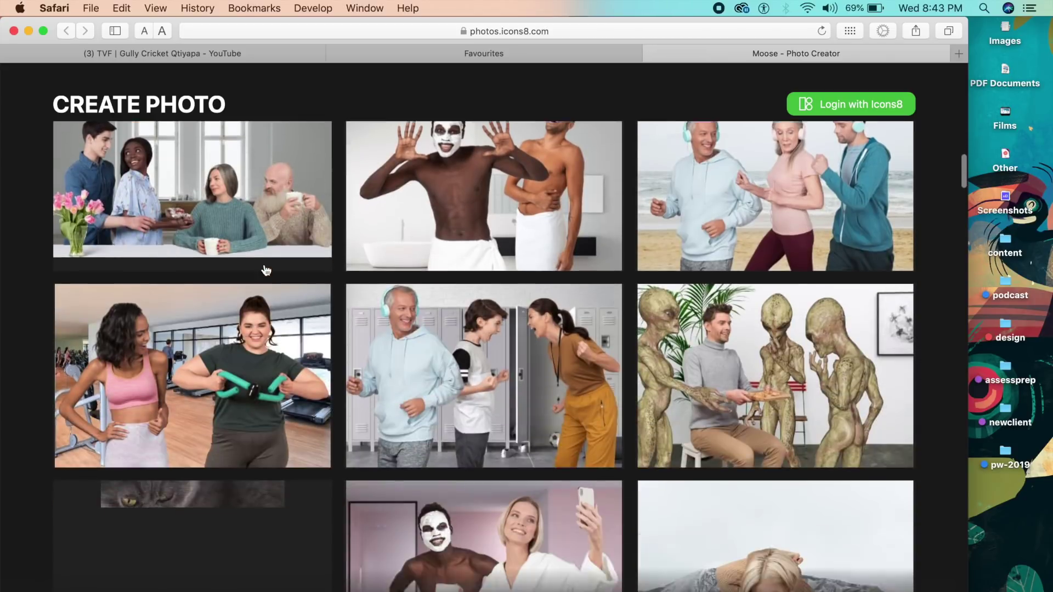
scroll(472, 375, "up", 9)
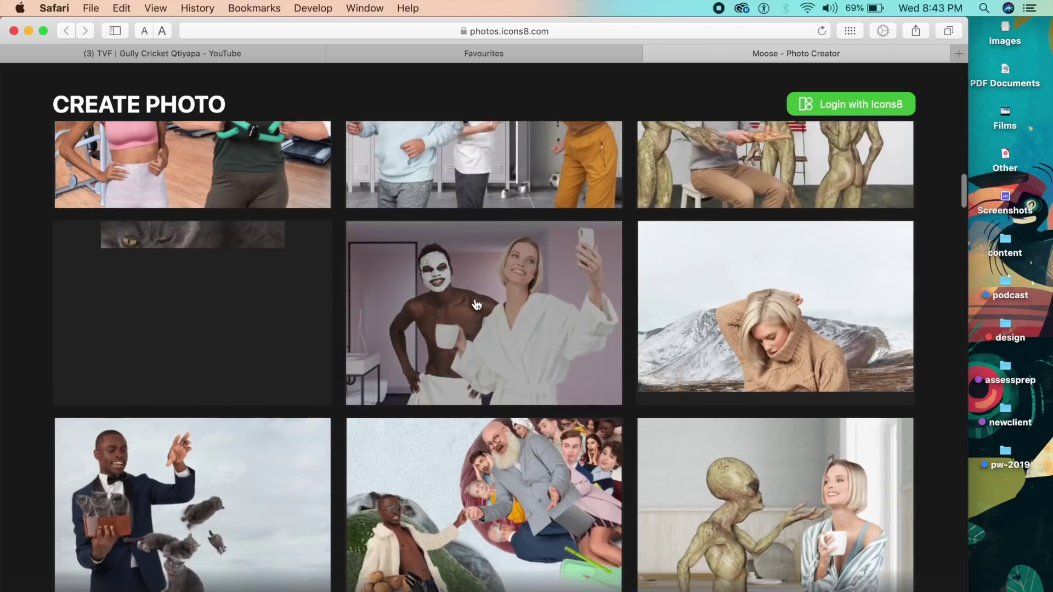
scroll(483, 223, "down", 9)
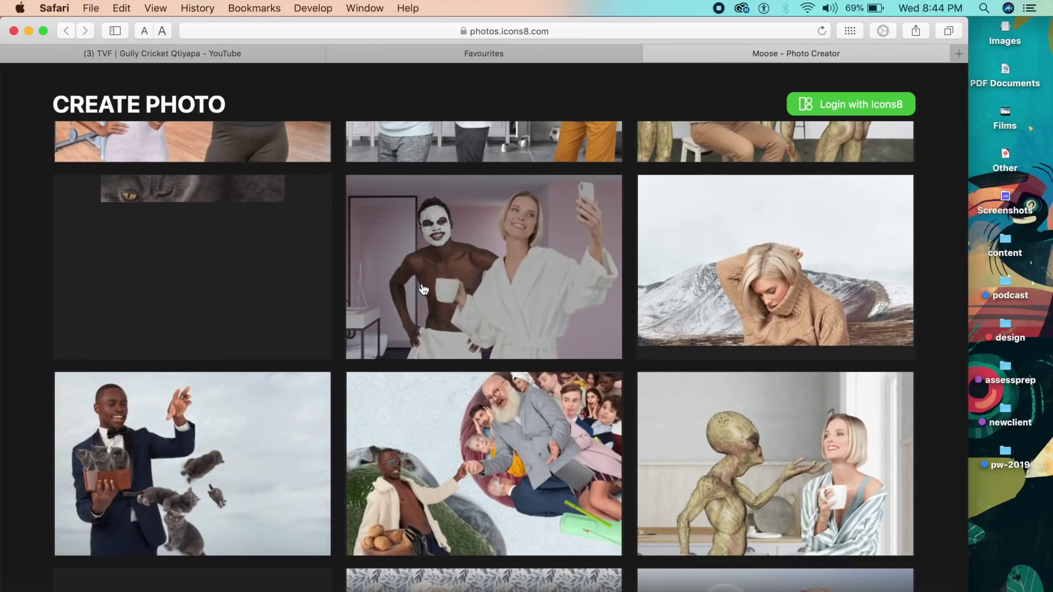
scroll(423, 289, "up", 15)
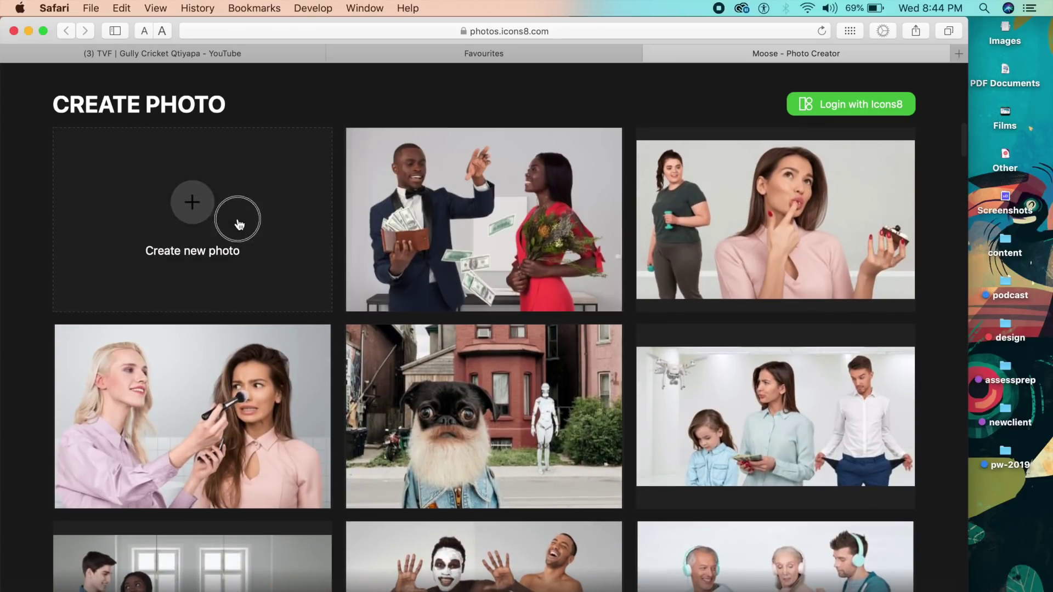
left_click(239, 225)
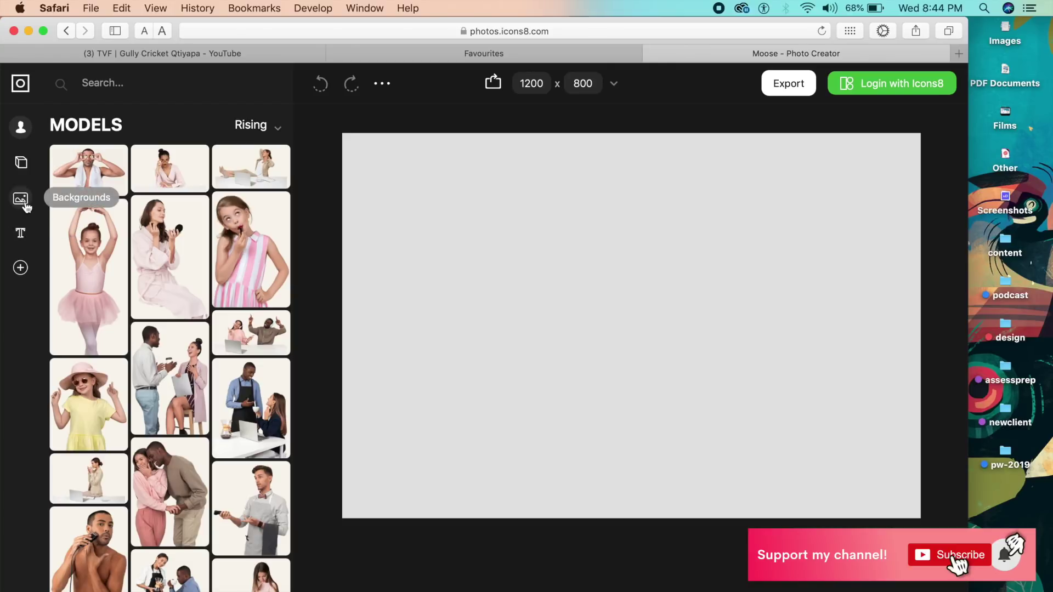
left_click(25, 207)
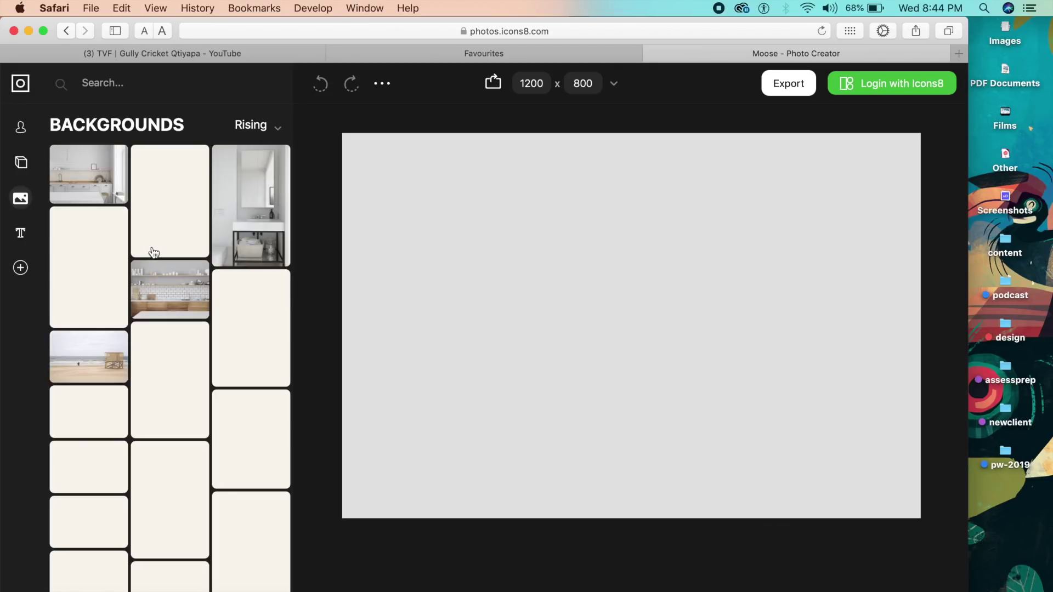
left_click(105, 196)
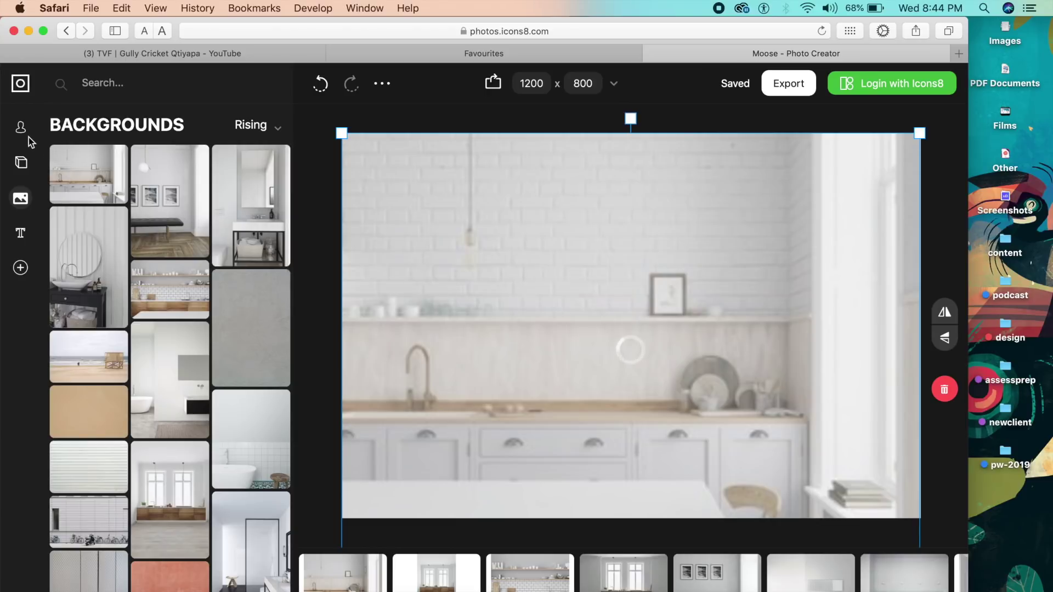
left_click(22, 164)
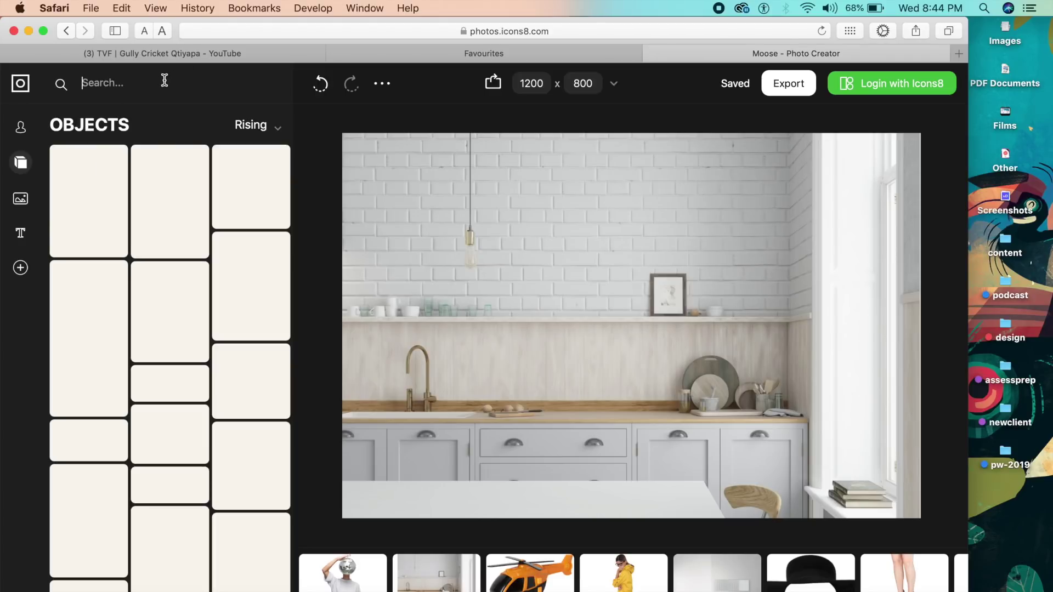
Search objects for 'pan', place the frying pan on the brick wall, test flipping it, and open Export.
type("pan")
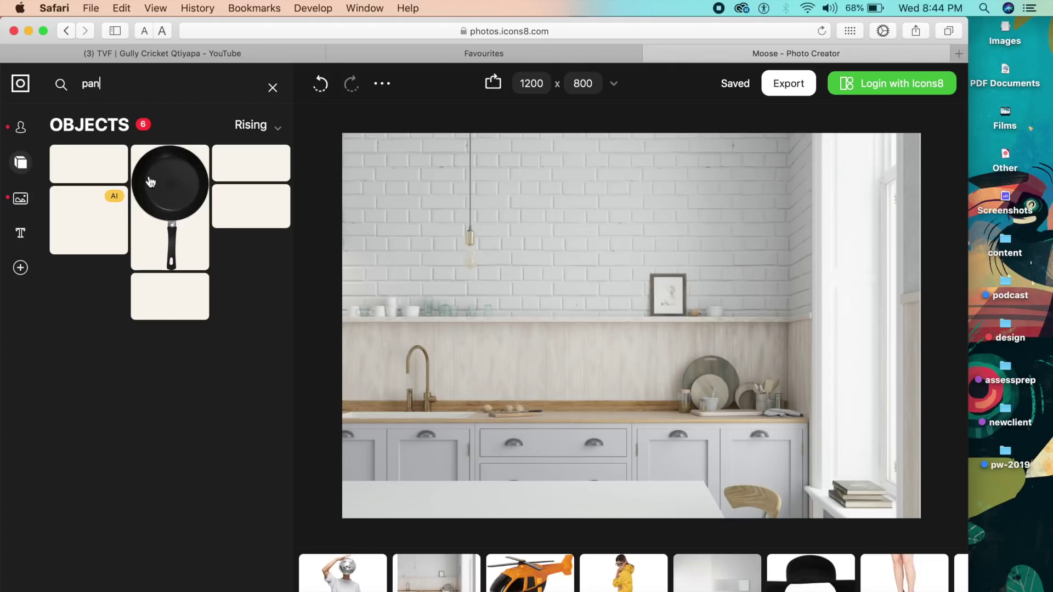
left_click_drag(178, 191, 681, 251)
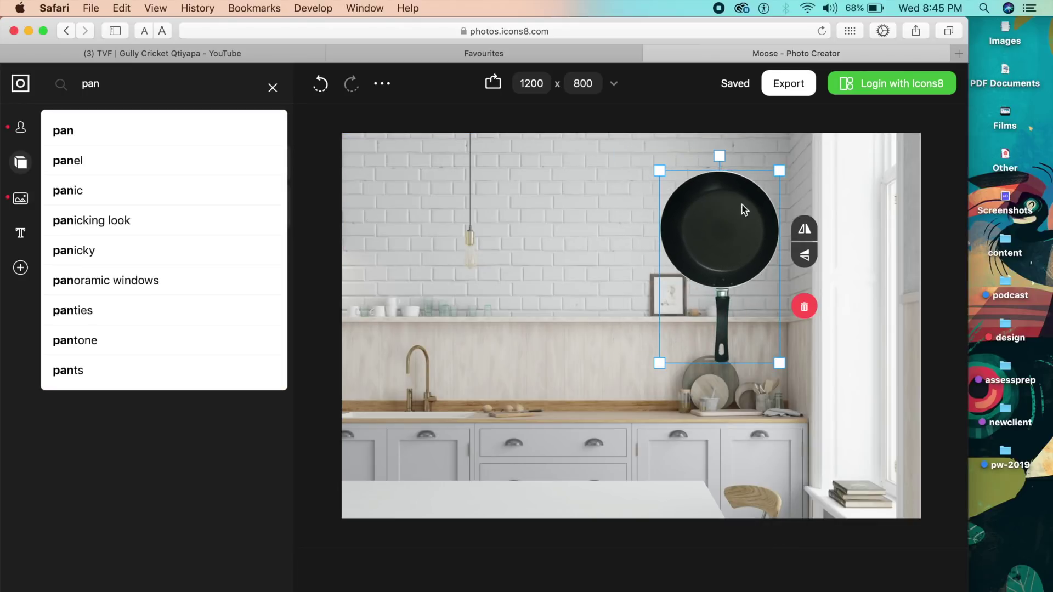
left_click(805, 254)
left_click(805, 253)
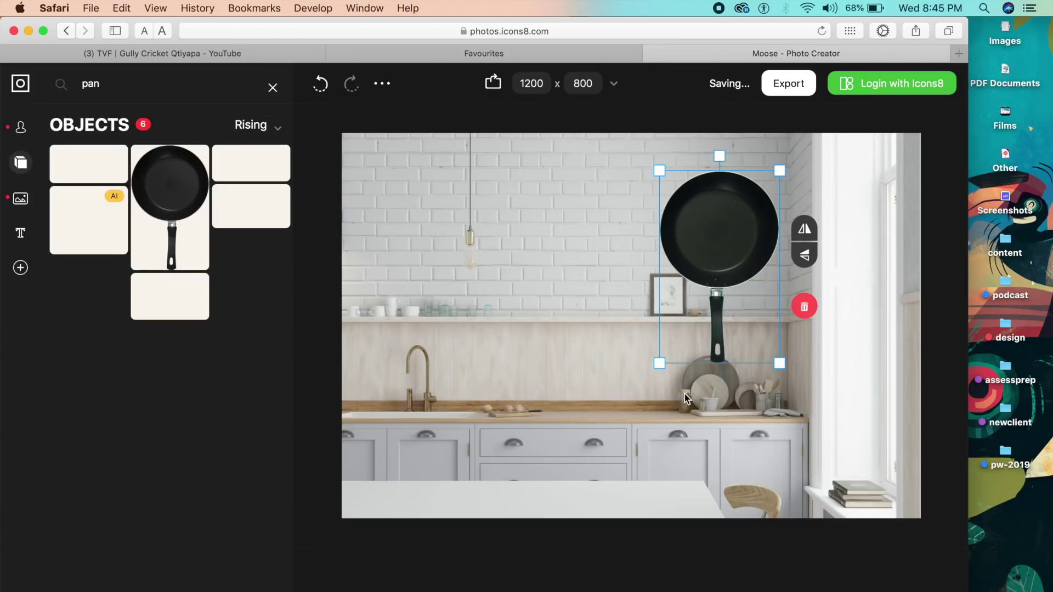
left_click(20, 201)
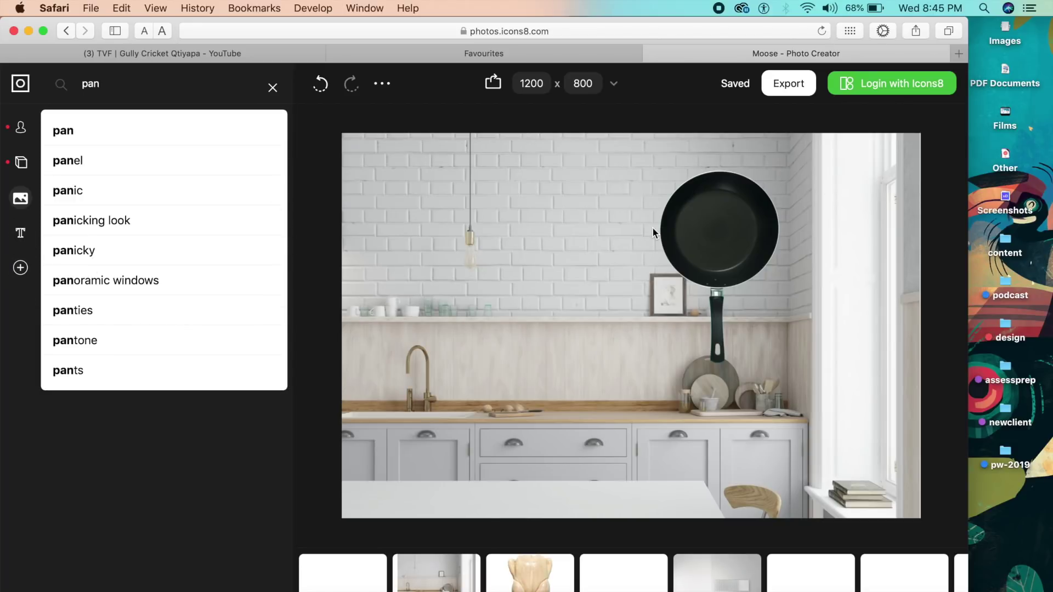
left_click(774, 83)
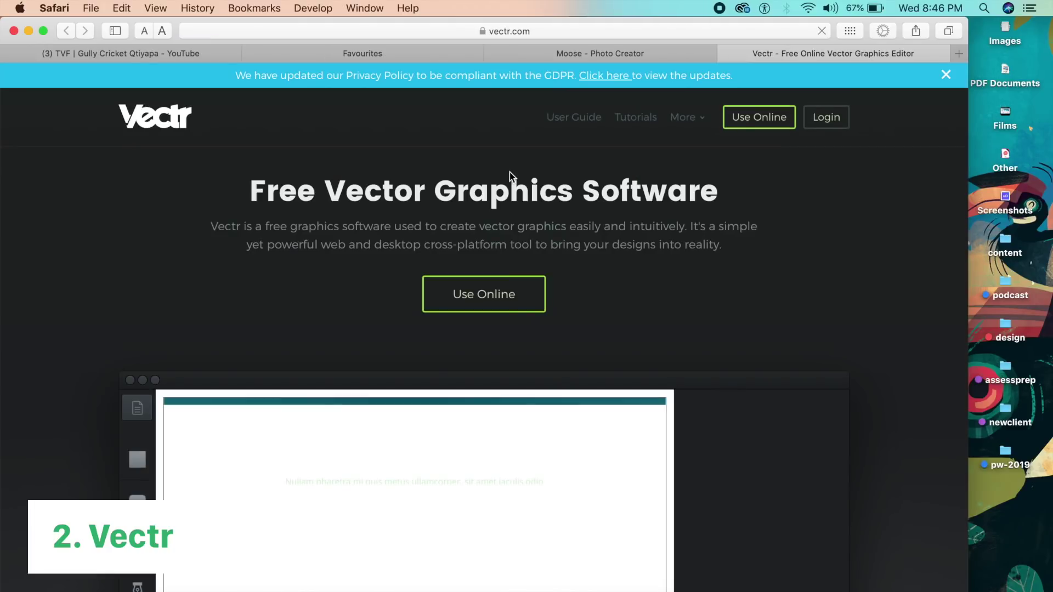
Launch Vectr's online editor from the vectr.com landing page and dismiss the welcome lessons.
scroll(581, 170, "down", 5)
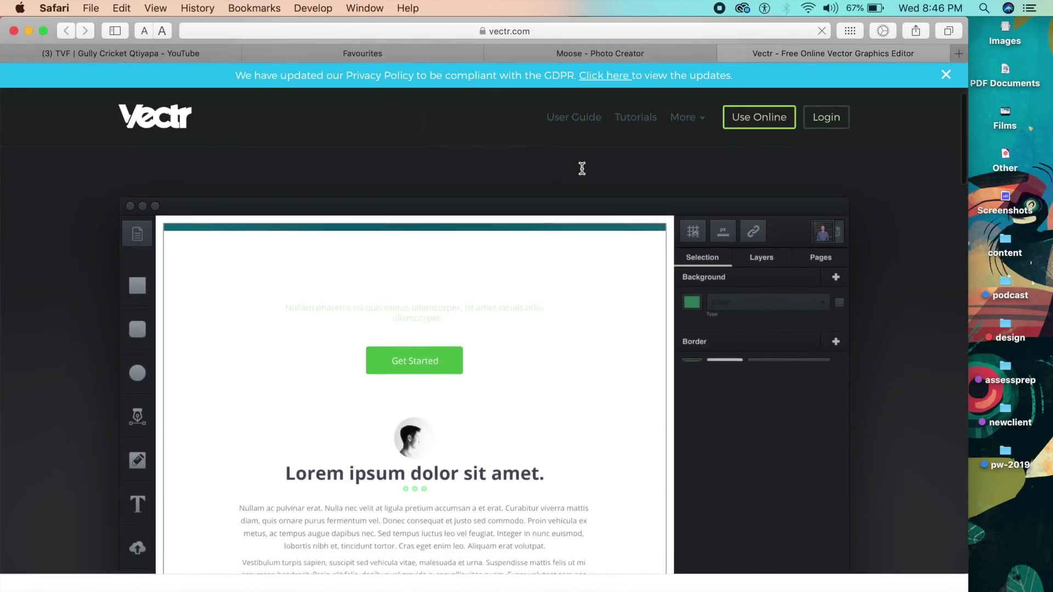
scroll(581, 169, "up", 4)
scroll(583, 169, "up", 1)
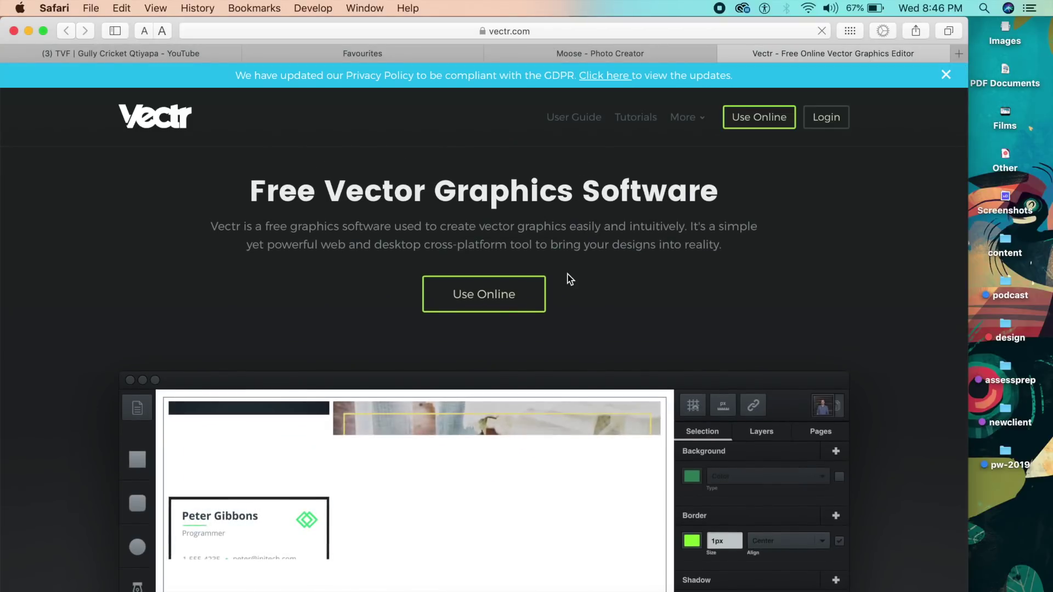
left_click(528, 298)
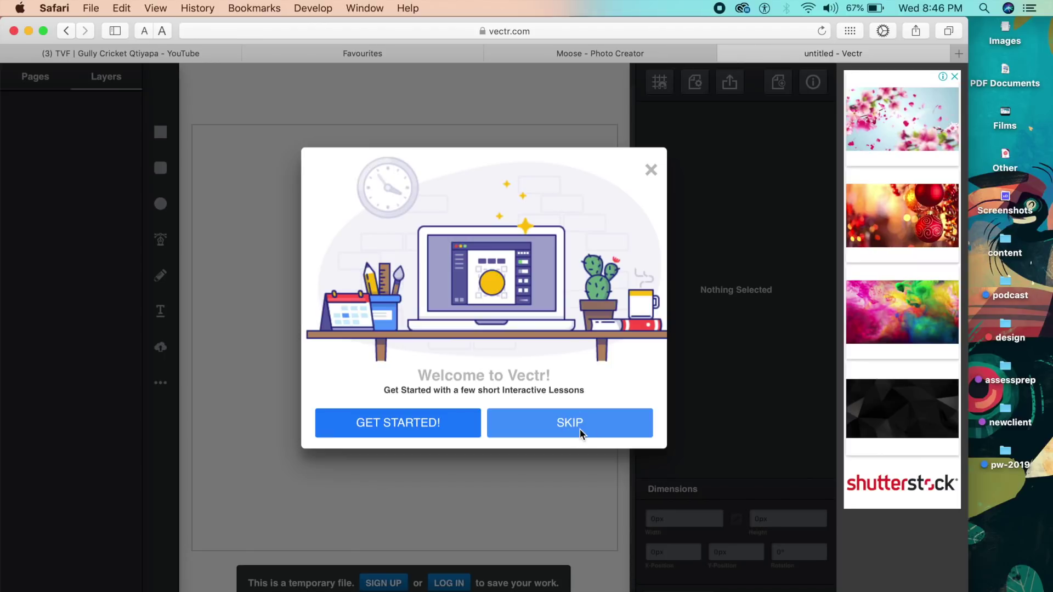
left_click(651, 170)
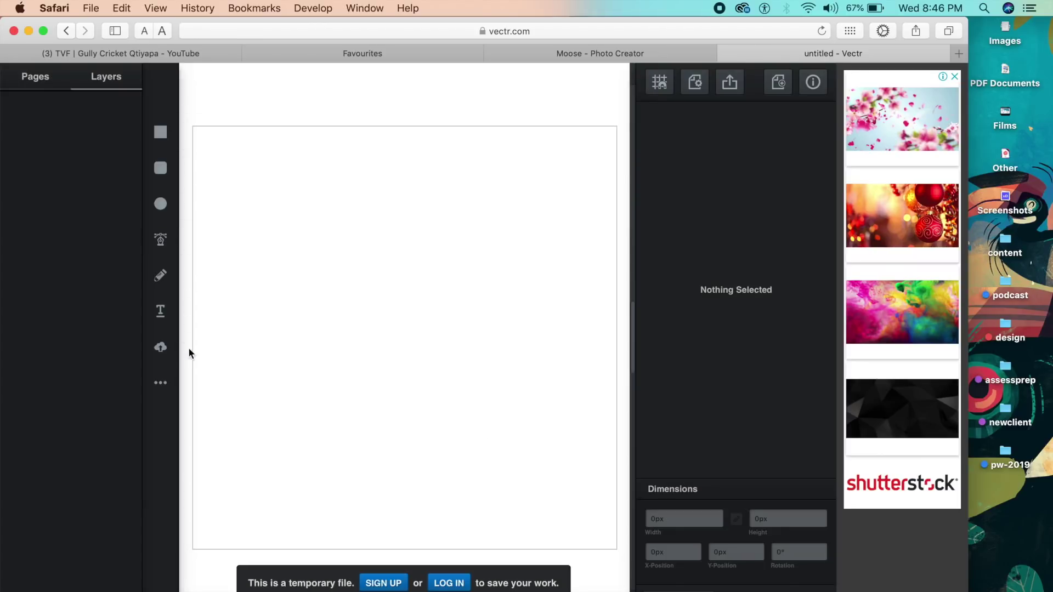
With the Pen Tool, start a path at the page's top-left corner with a curved mid-page anchor.
left_click(160, 383)
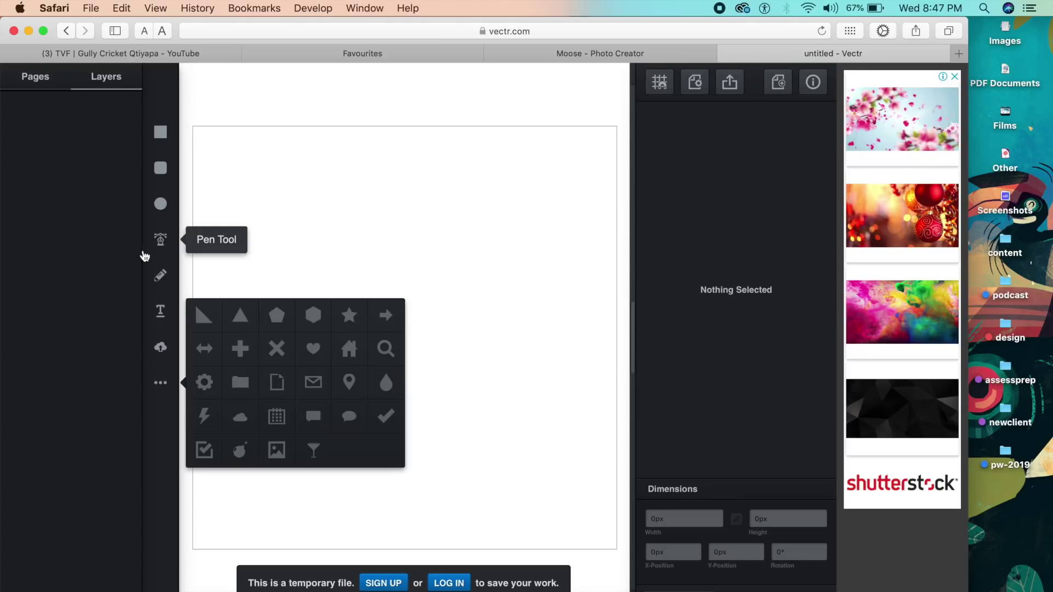
left_click(160, 240)
left_click(280, 211)
left_click(280, 212)
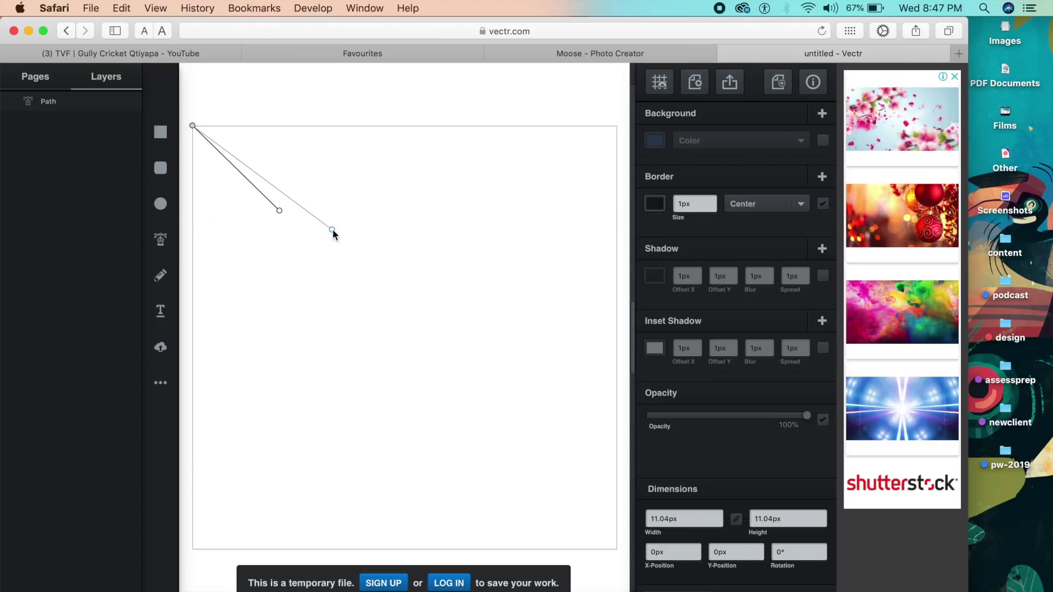
left_click_drag(346, 303, 433, 264)
Curve the path down to the page bottom and up to the right edge, finish it, and cancel an image import.
left_click_drag(445, 357, 502, 323)
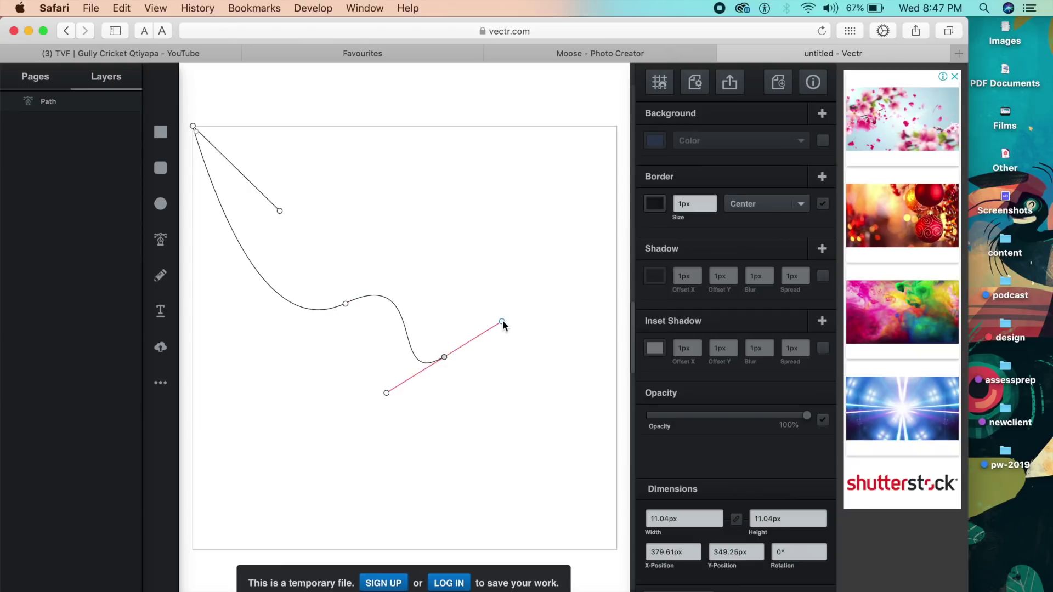
left_click_drag(515, 448, 396, 447)
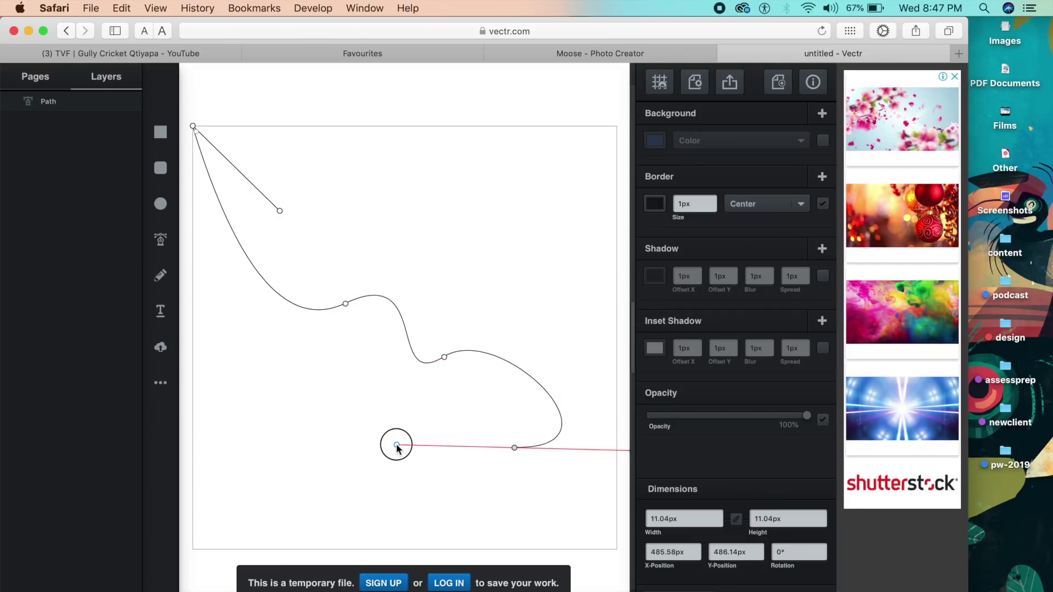
left_click(515, 448)
left_click_drag(392, 498, 523, 499)
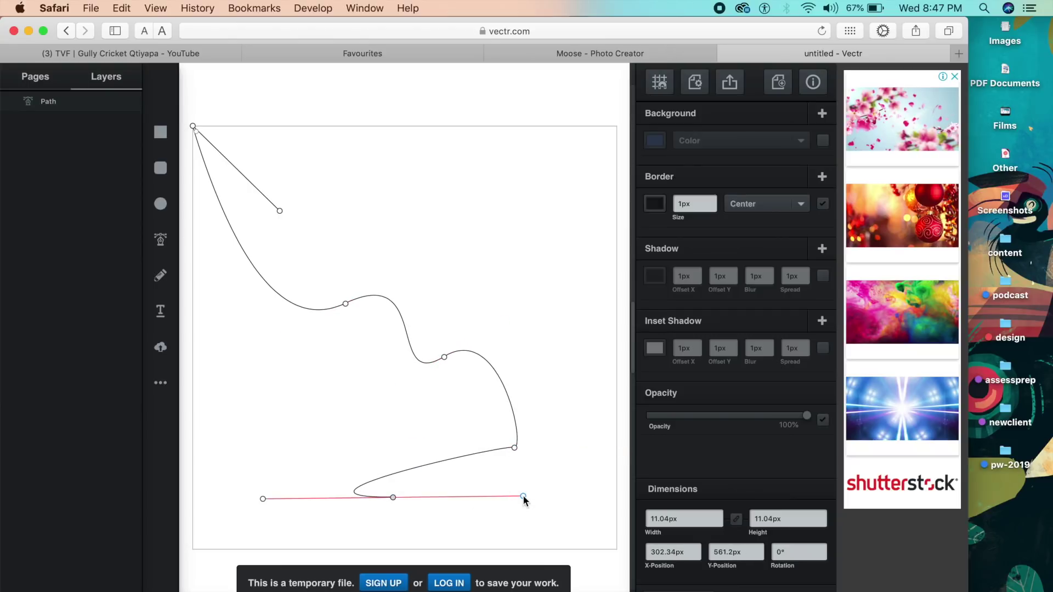
left_click(621, 353)
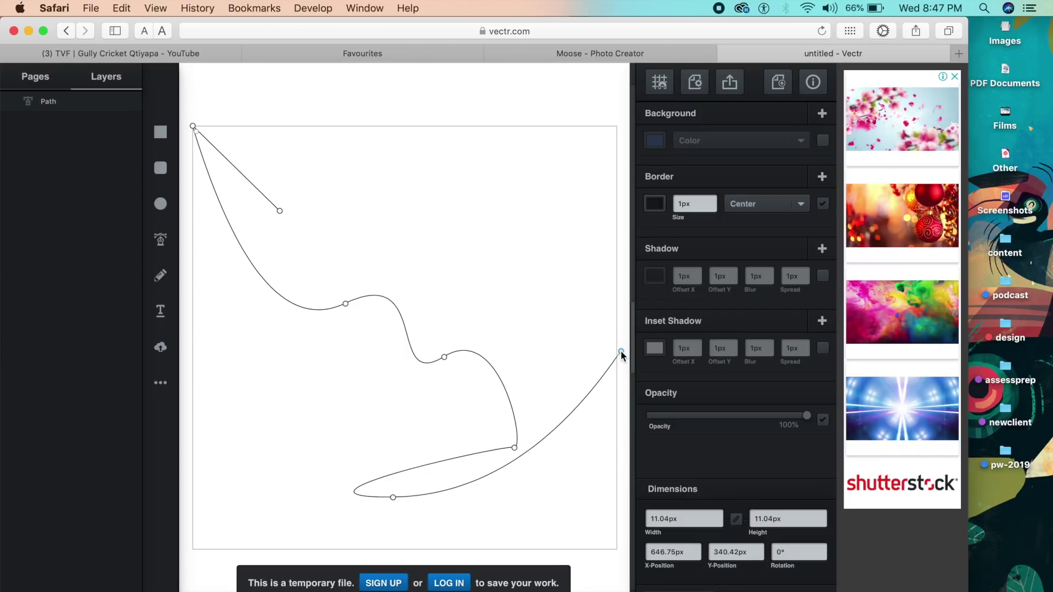
left_click(621, 352)
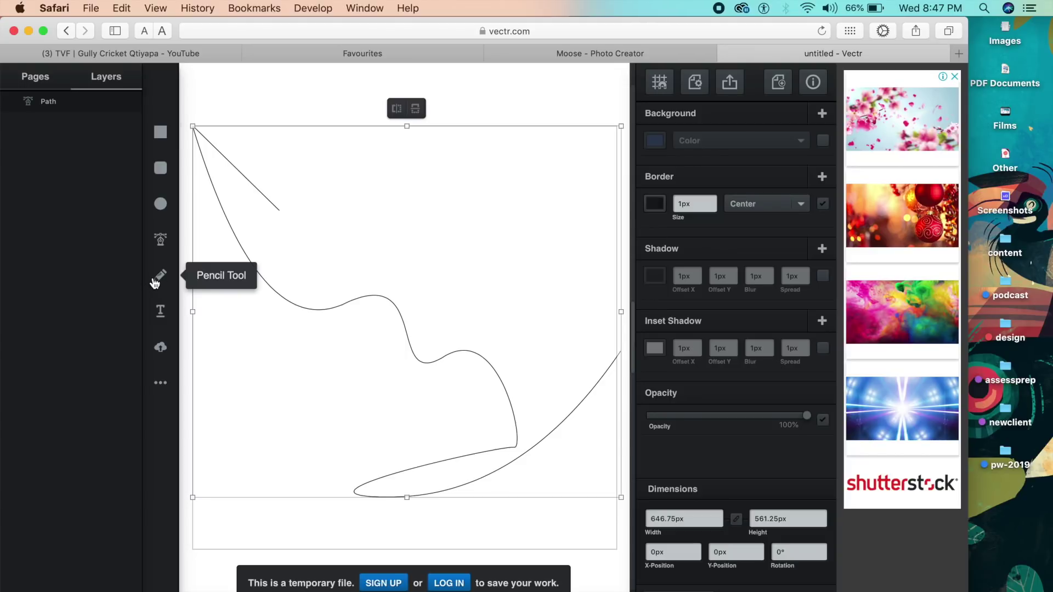
left_click(161, 346)
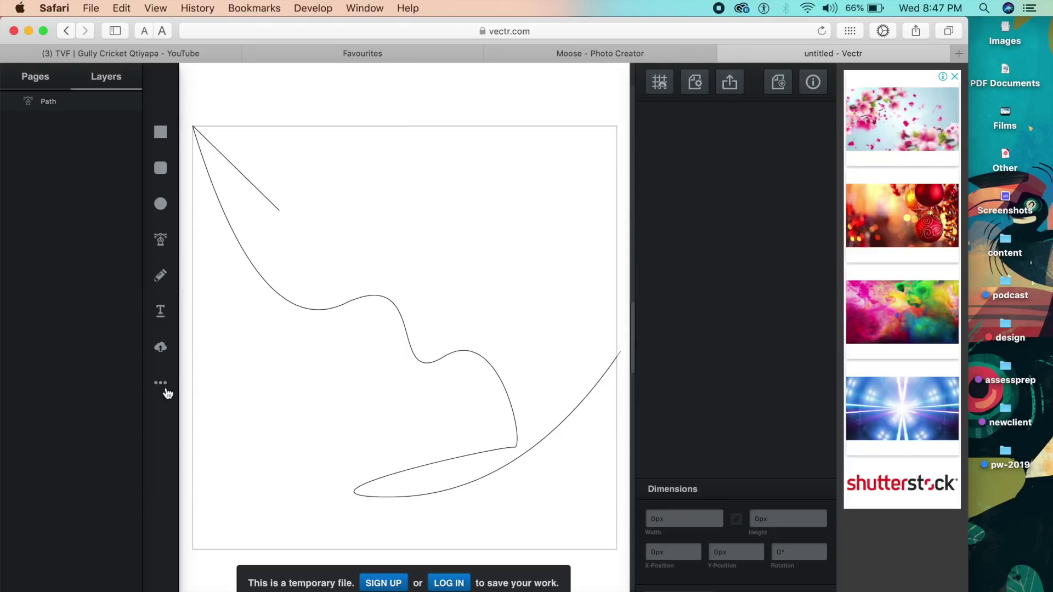
left_click(672, 371)
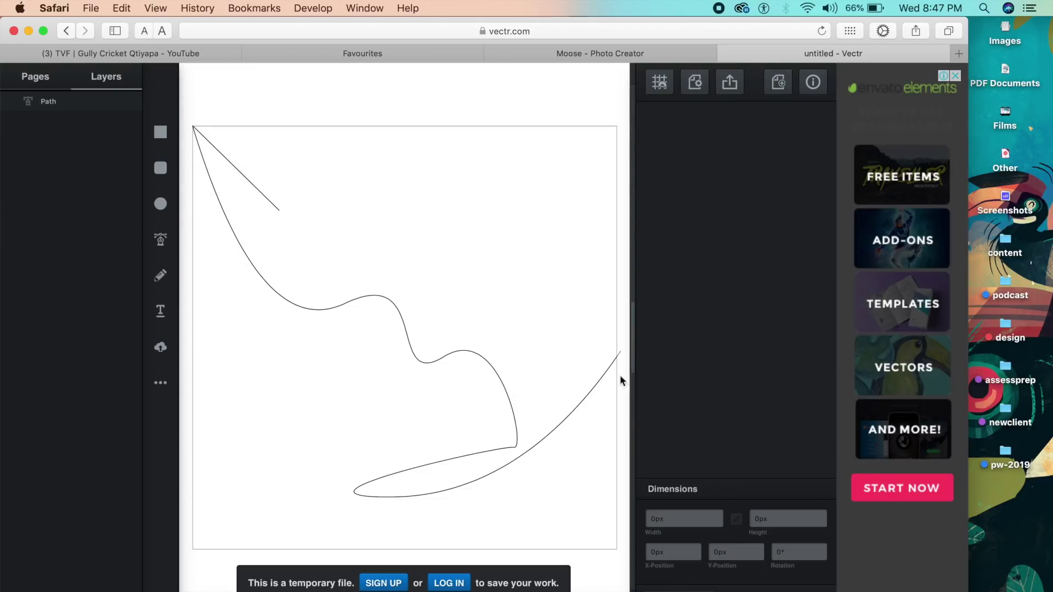
Preview the curved-path drawing for export with svg format, then close the preview.
left_click(453, 479)
left_click(496, 300)
left_click(730, 83)
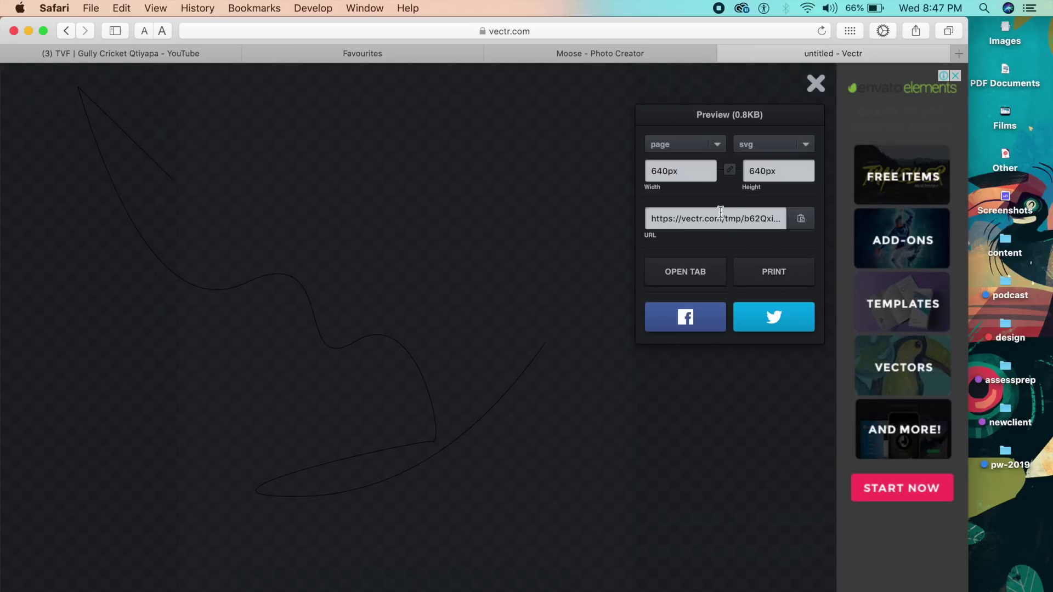
left_click(763, 142)
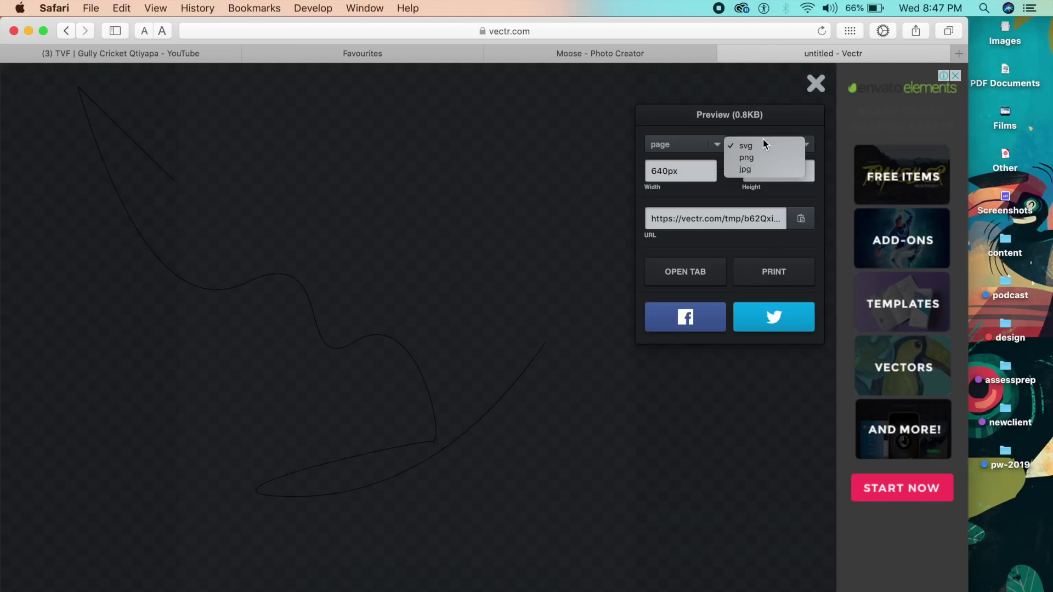
left_click(700, 137)
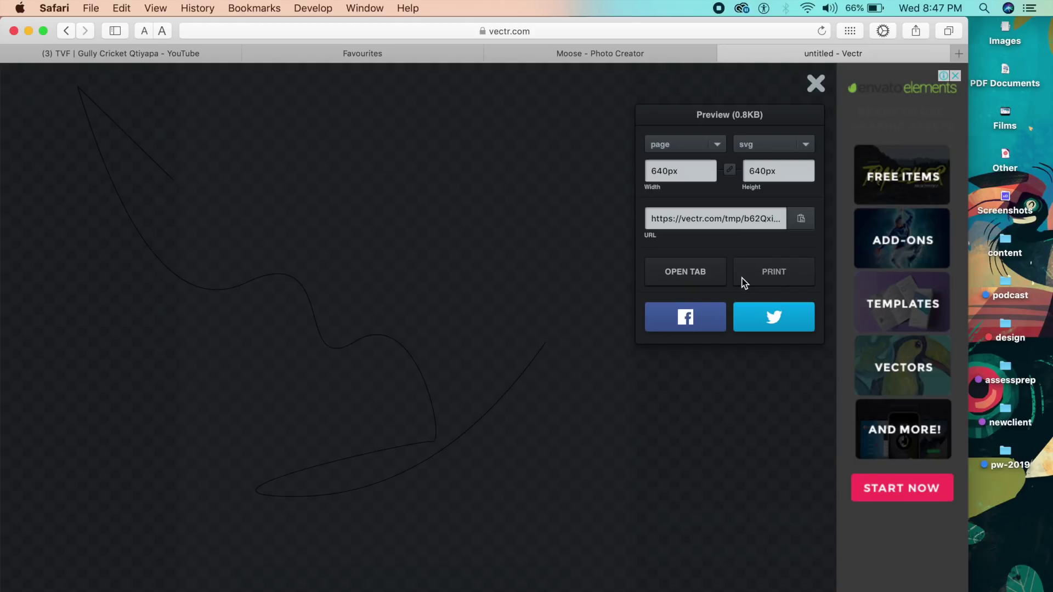
left_click(816, 84)
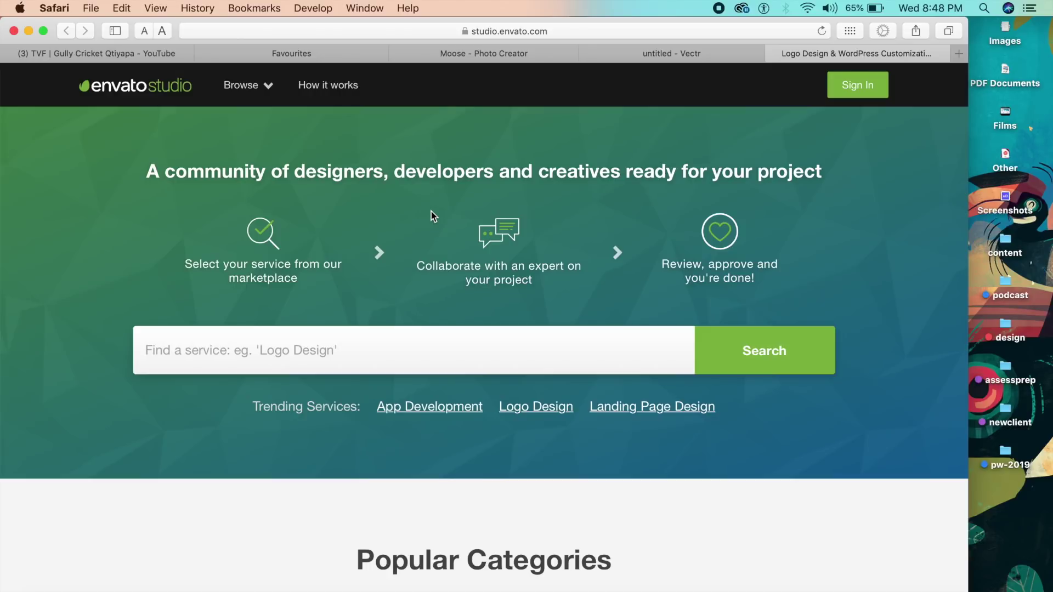
Scroll through Envato Studio's Popular Categories and community sections, then click into the service search box.
scroll(431, 212, "down", 2)
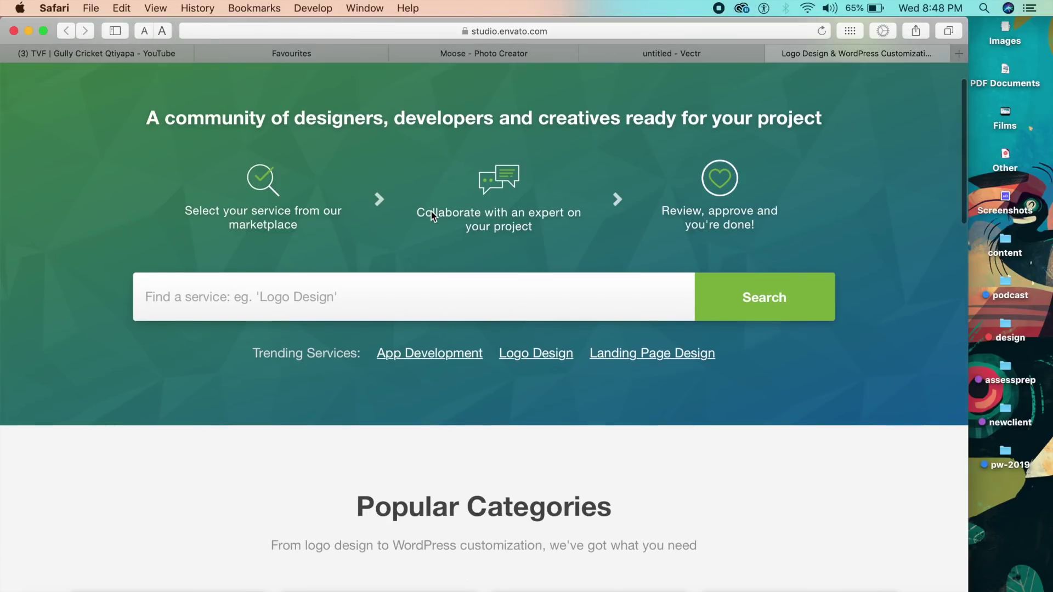
scroll(431, 212, "up", 2)
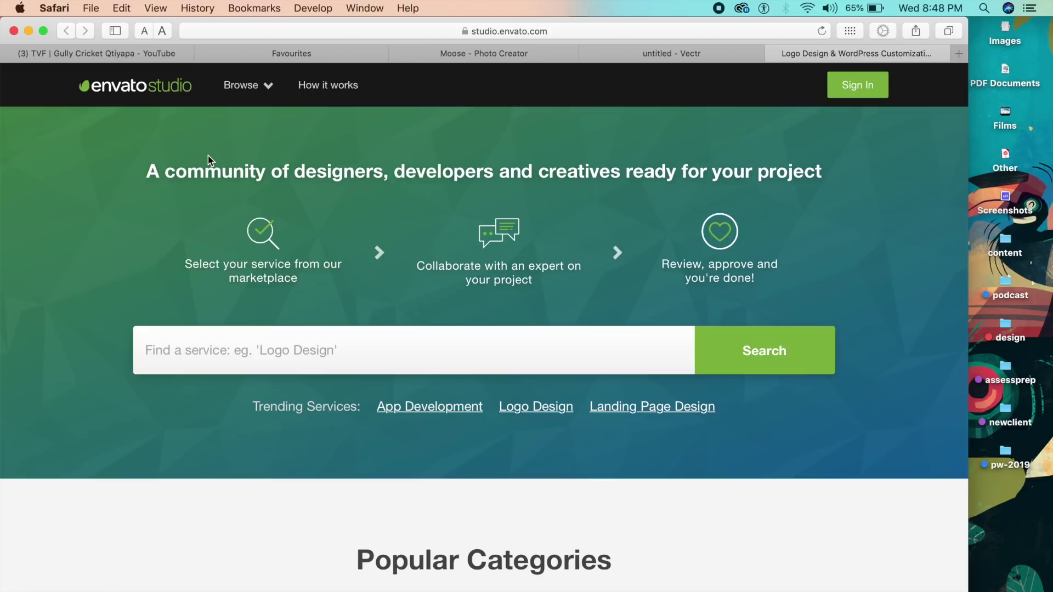
scroll(298, 207, "down", 9)
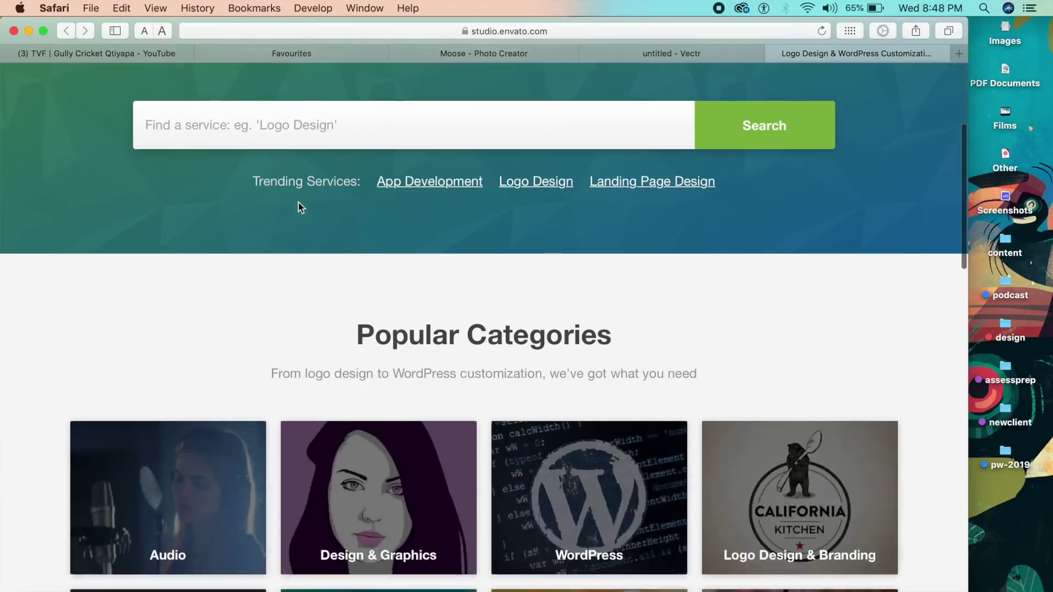
scroll(414, 155, "up", 9)
scroll(415, 154, "down", 9)
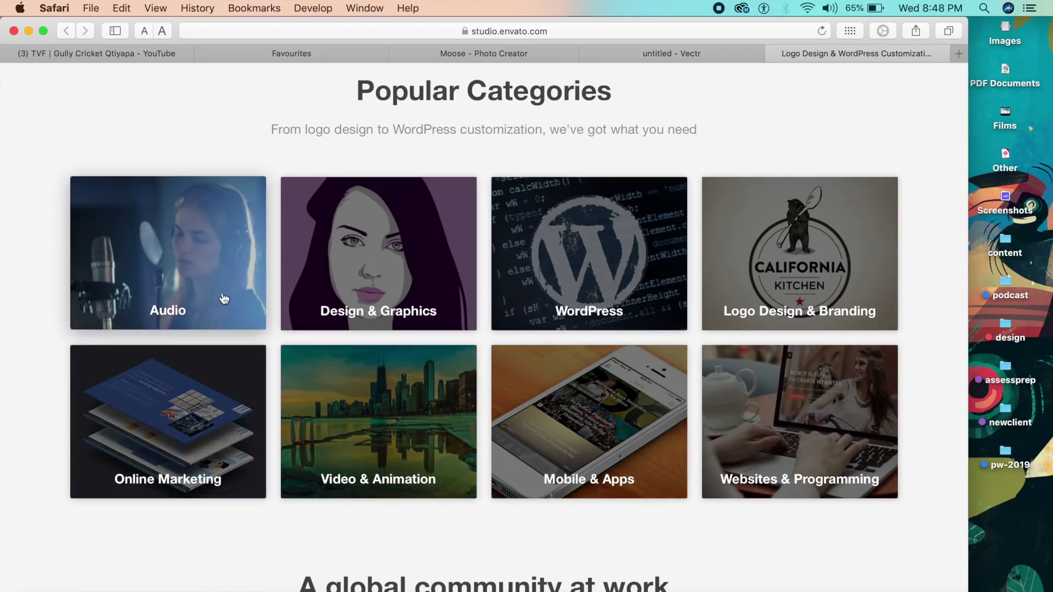
scroll(826, 418, "down", 8)
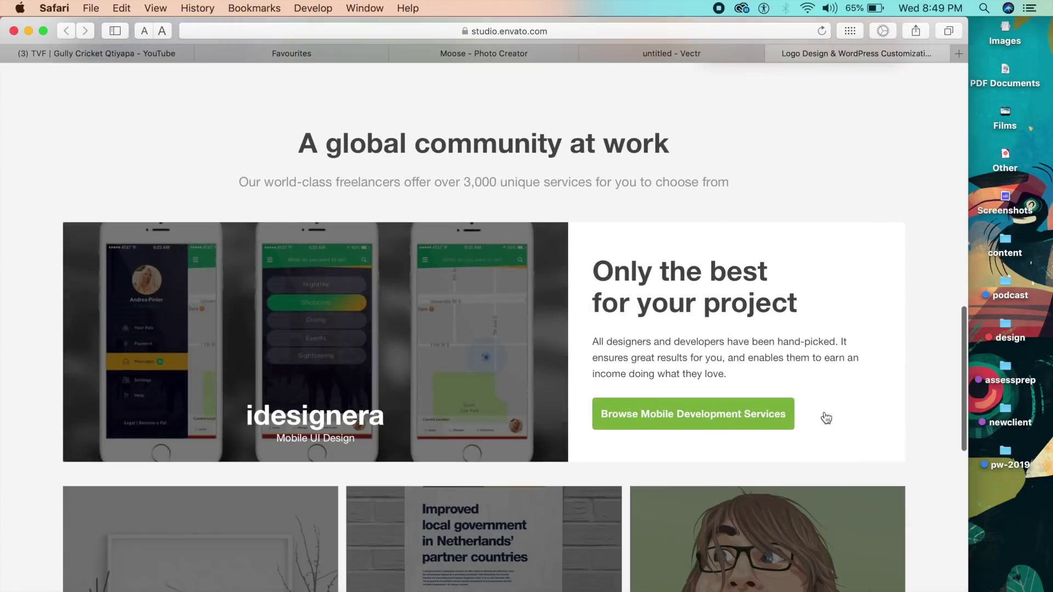
scroll(826, 418, "down", 7)
scroll(827, 417, "up", 15)
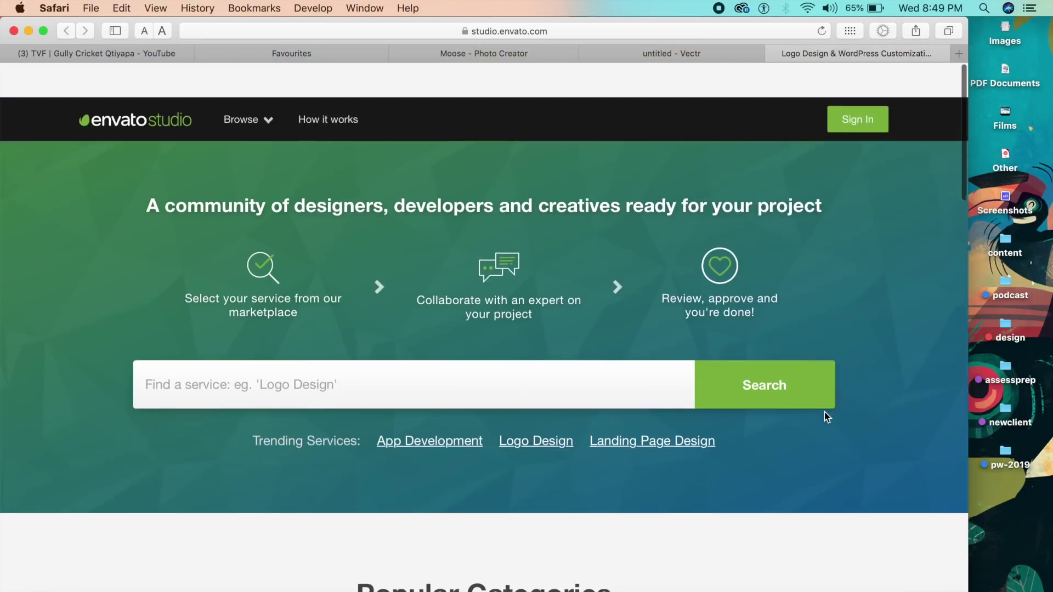
left_click(639, 361)
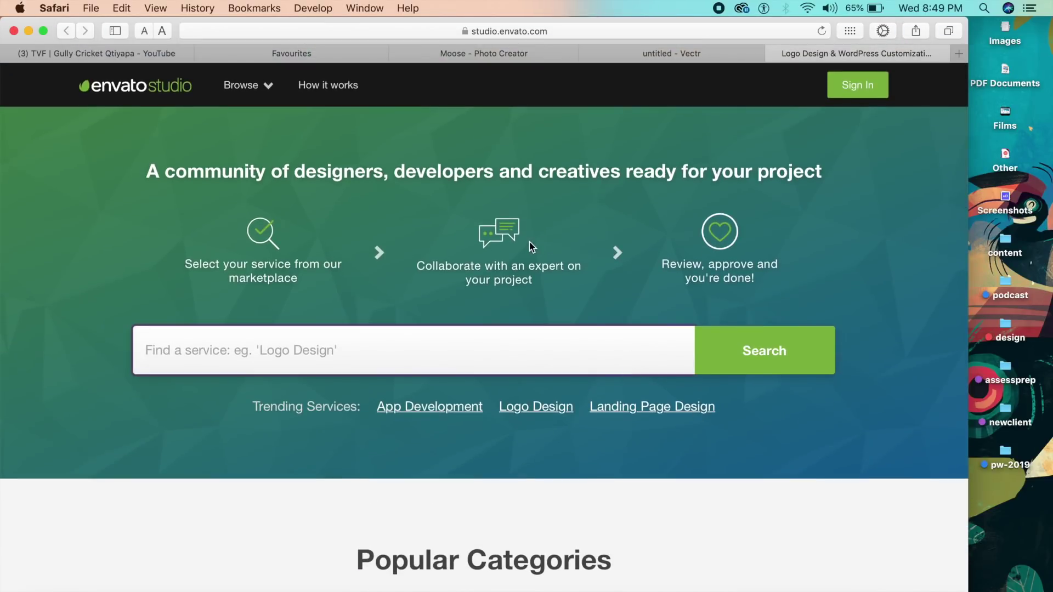
Click out of and back into Envato Studio's 'Find a service' search box.
left_click(512, 248)
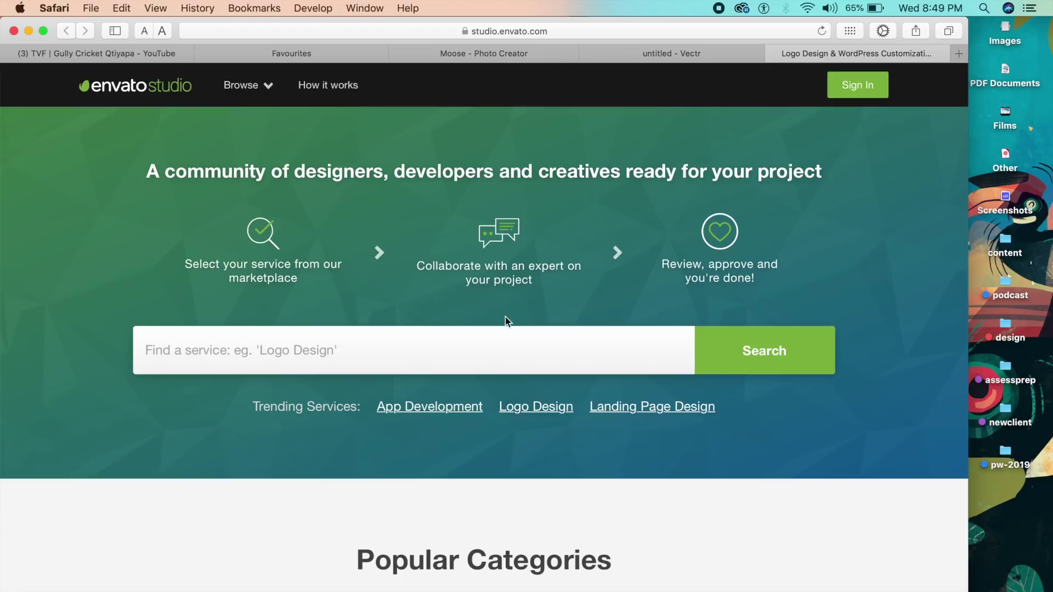
left_click(477, 344)
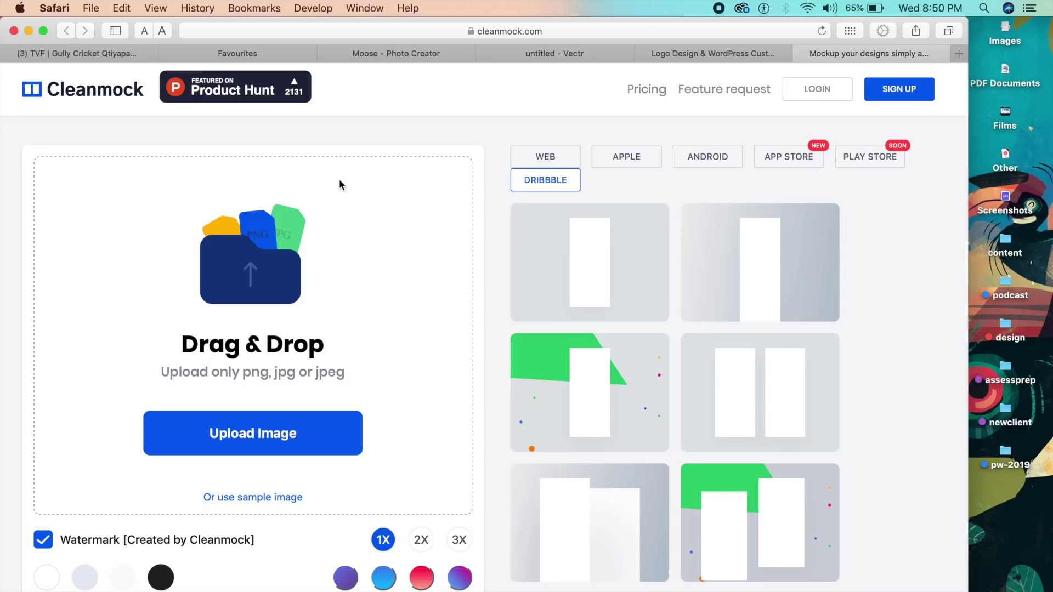
scroll(345, 140, "down", 5)
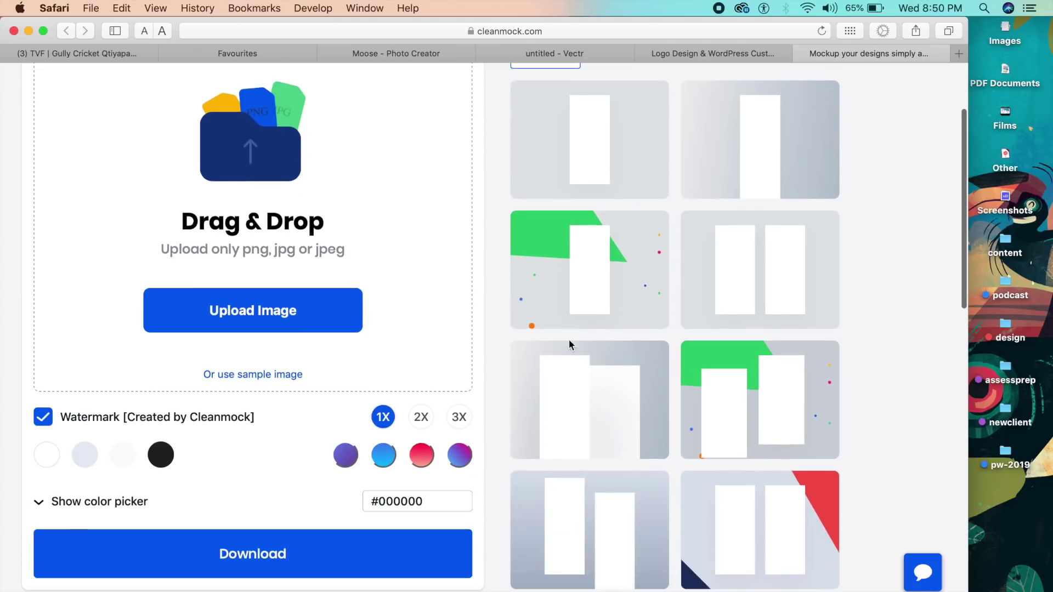
scroll(545, 301, "up", 5)
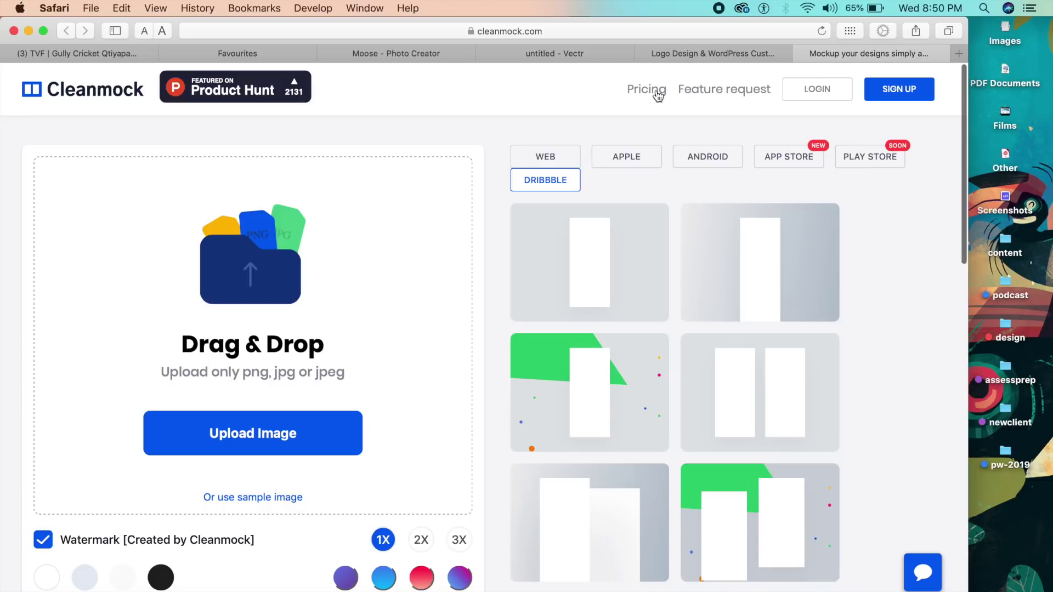
left_click(657, 91)
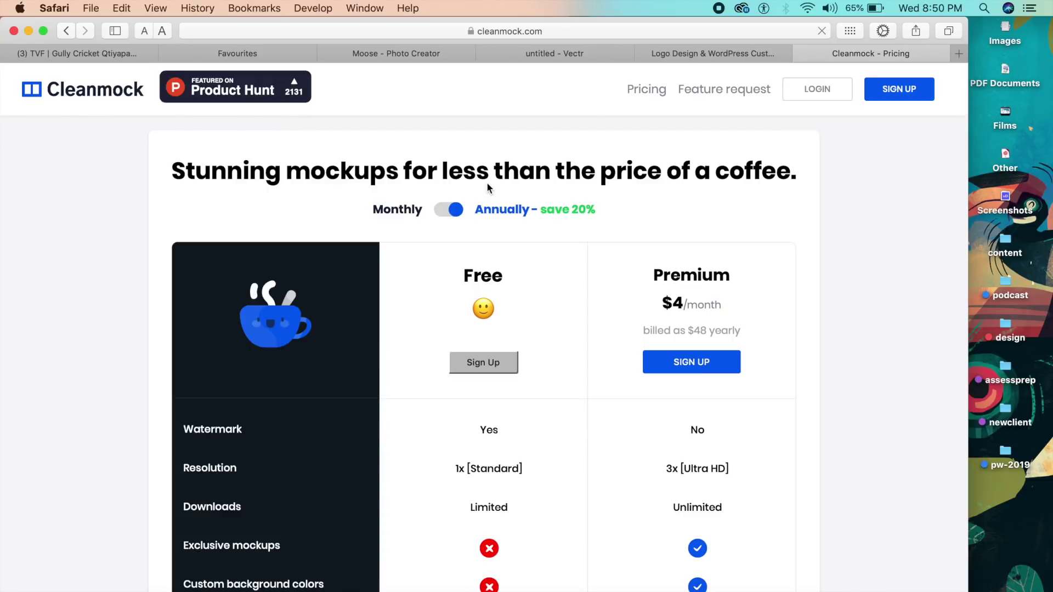
scroll(486, 182, "down", 3)
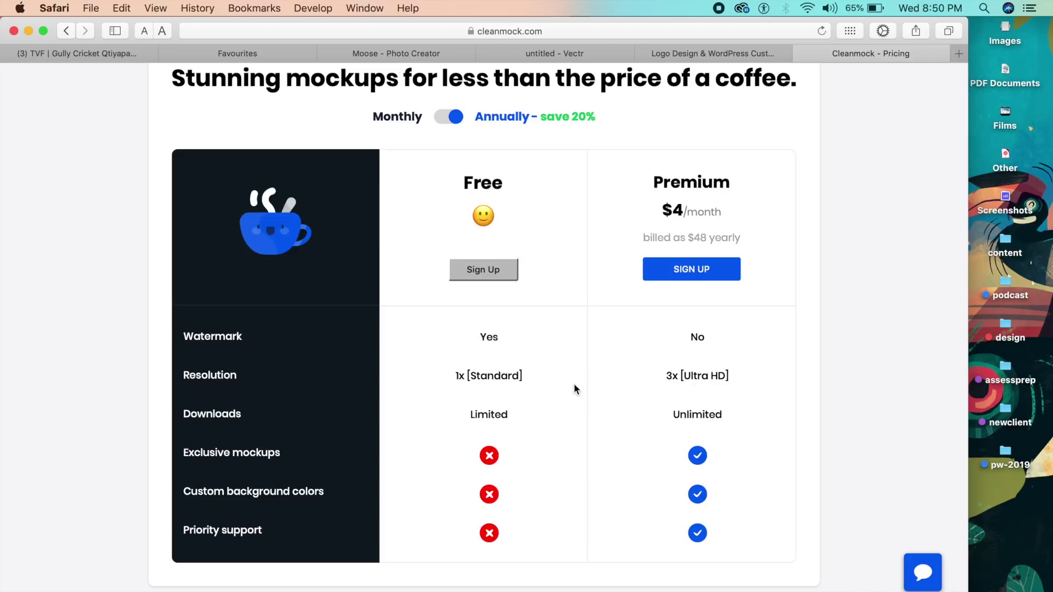
scroll(745, 401, "up", 3)
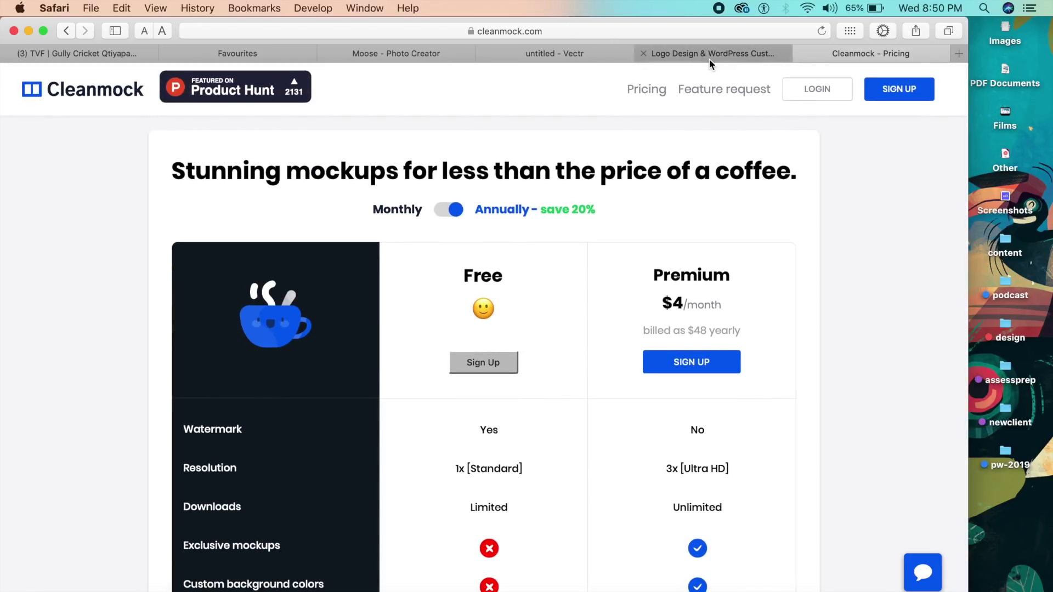
left_click(67, 31)
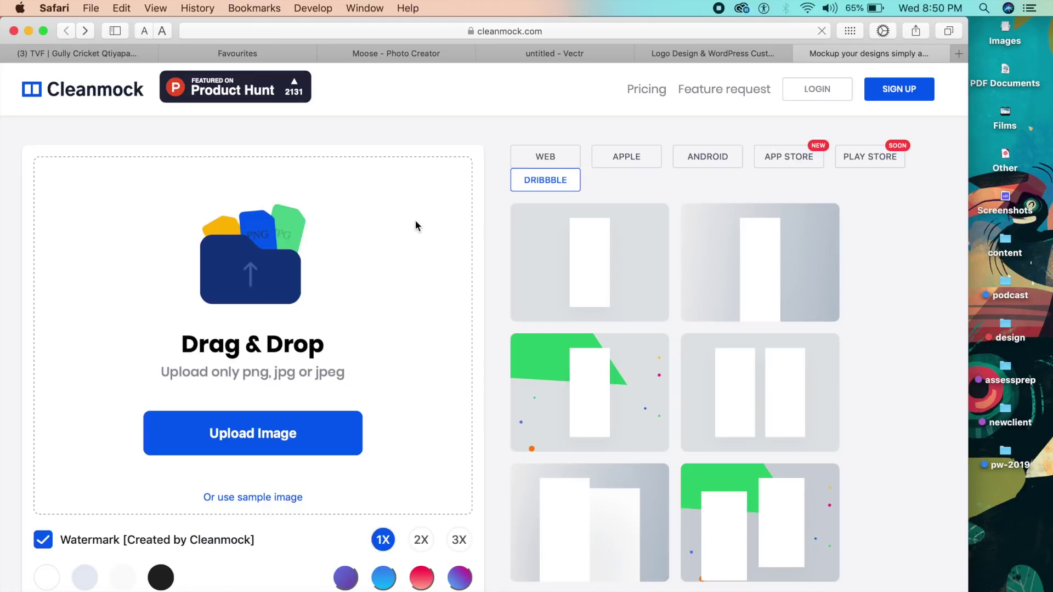
scroll(416, 225, "down", 5)
scroll(416, 225, "up", 4)
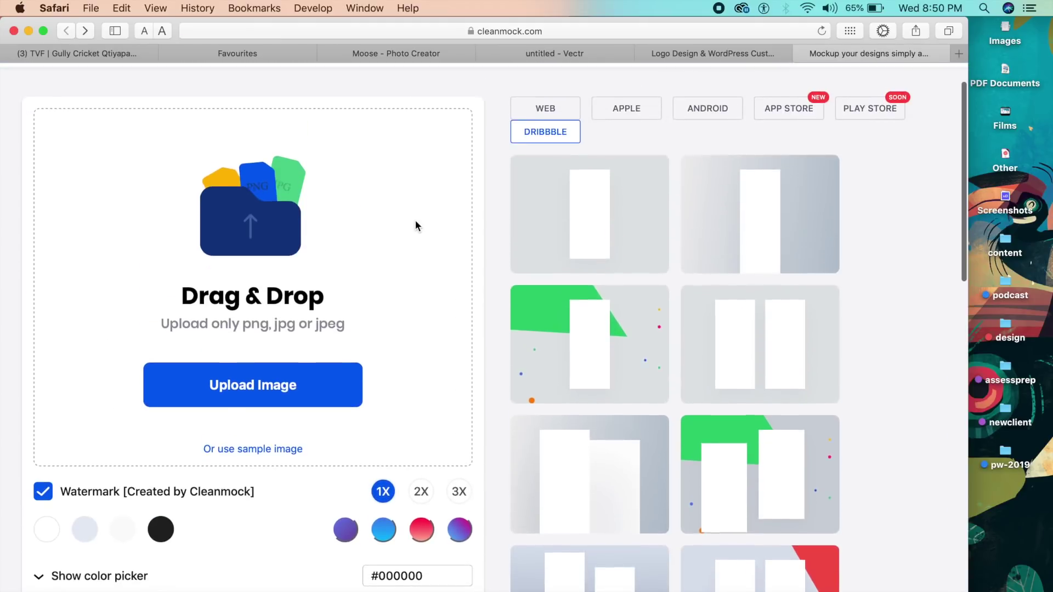
scroll(416, 225, "up", 2)
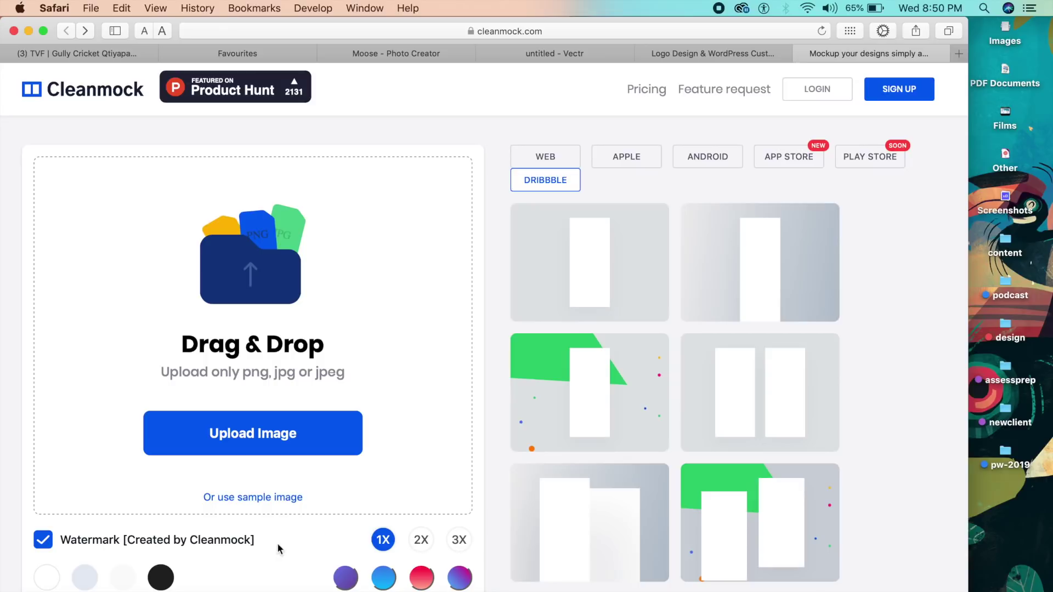
Upload Web 1920 – 3.png from the Documents folder into Cleanmock's mockup maker.
left_click(305, 431)
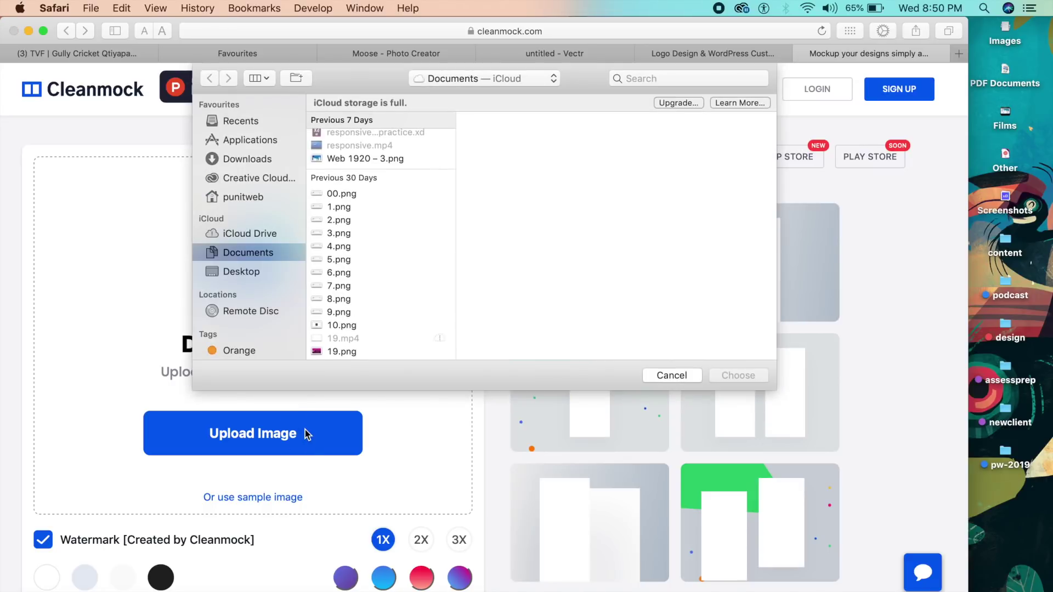
scroll(387, 169, "up", 1)
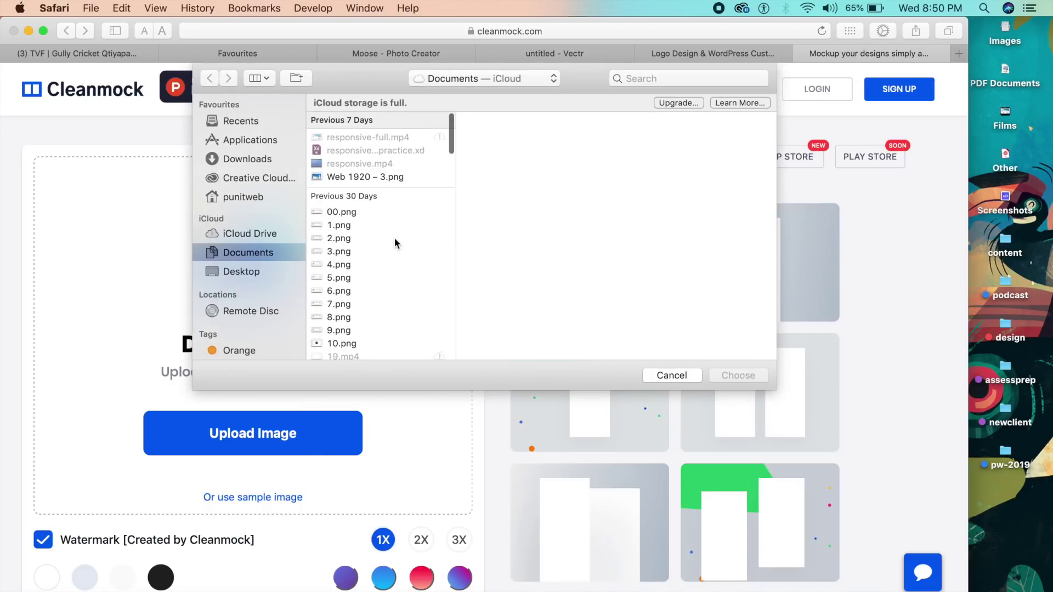
scroll(394, 238, "down", 1)
scroll(394, 230, "up", 1)
left_click(398, 176)
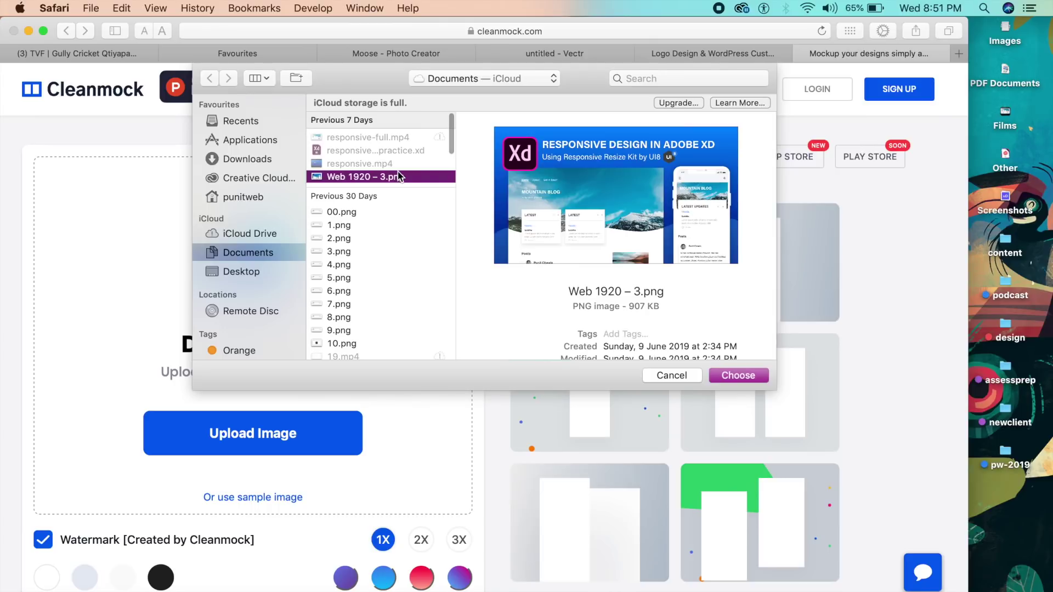
left_click(755, 377)
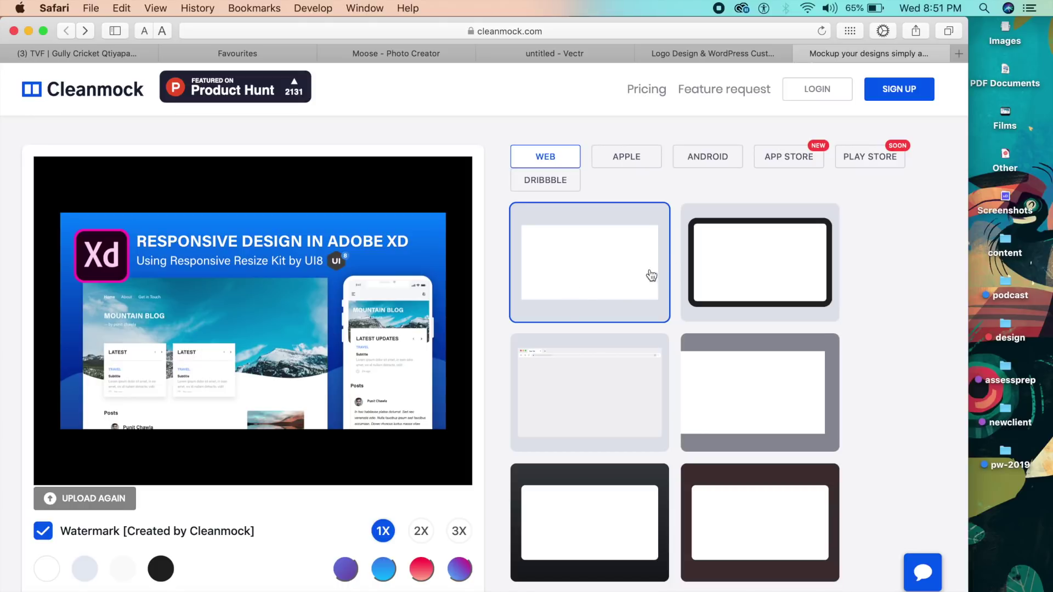
After trying the browser-window frame, frame the design in the black tablet mockup on a blue gradient background.
scroll(489, 340, "down", 2)
left_click(547, 423)
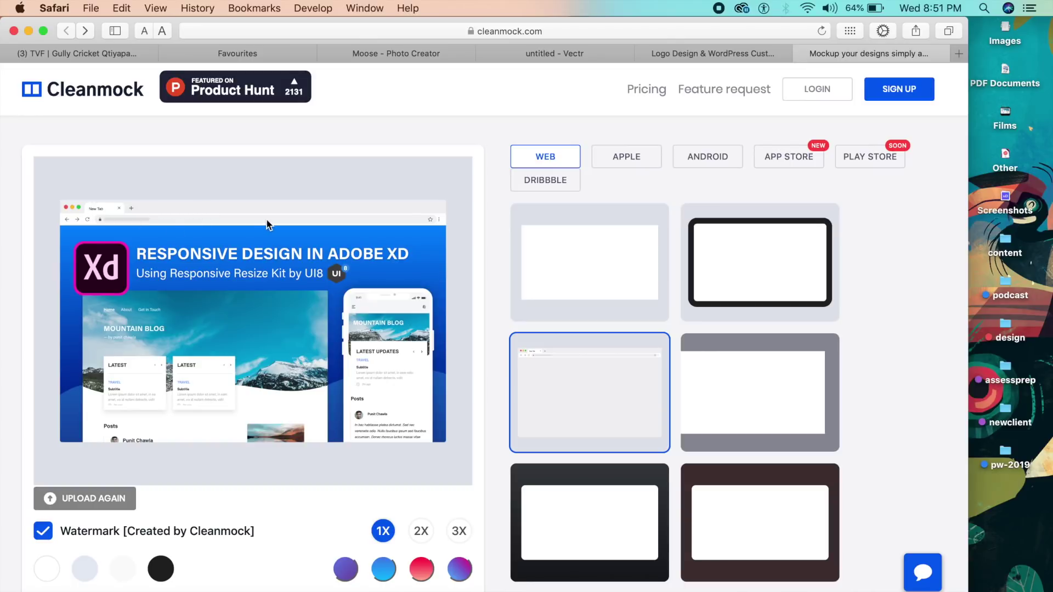
scroll(621, 384, "down", 8)
scroll(621, 383, "up", 3)
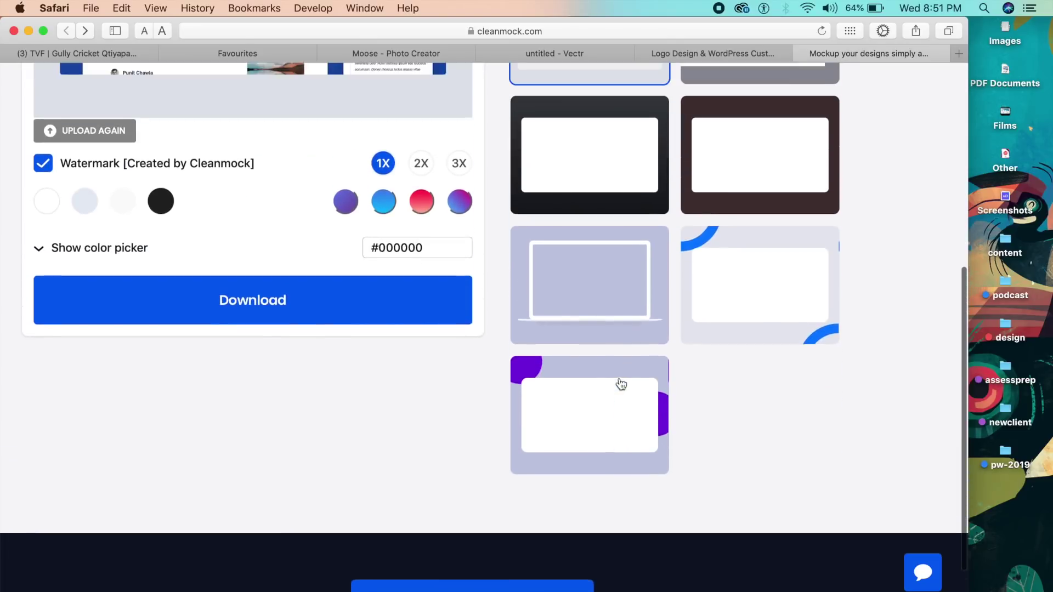
mouse_move(581, 470)
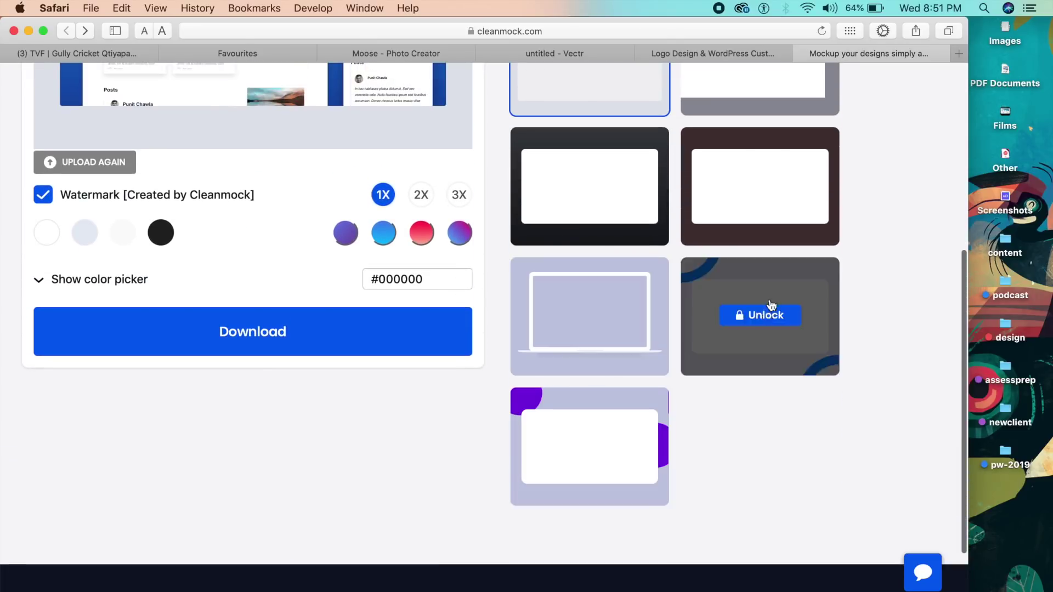
scroll(765, 308, "up", 5)
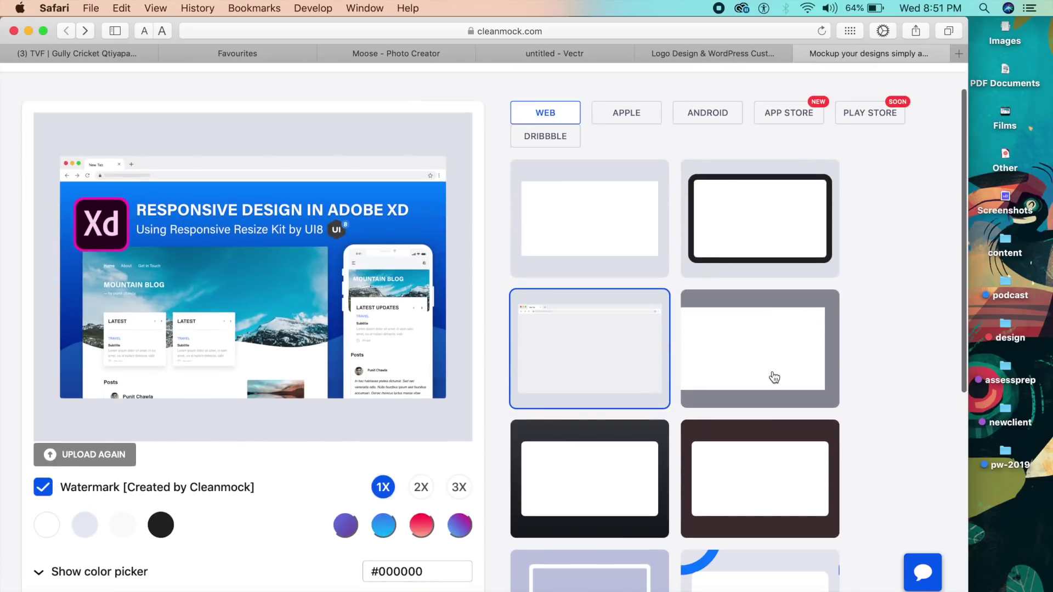
left_click(788, 229)
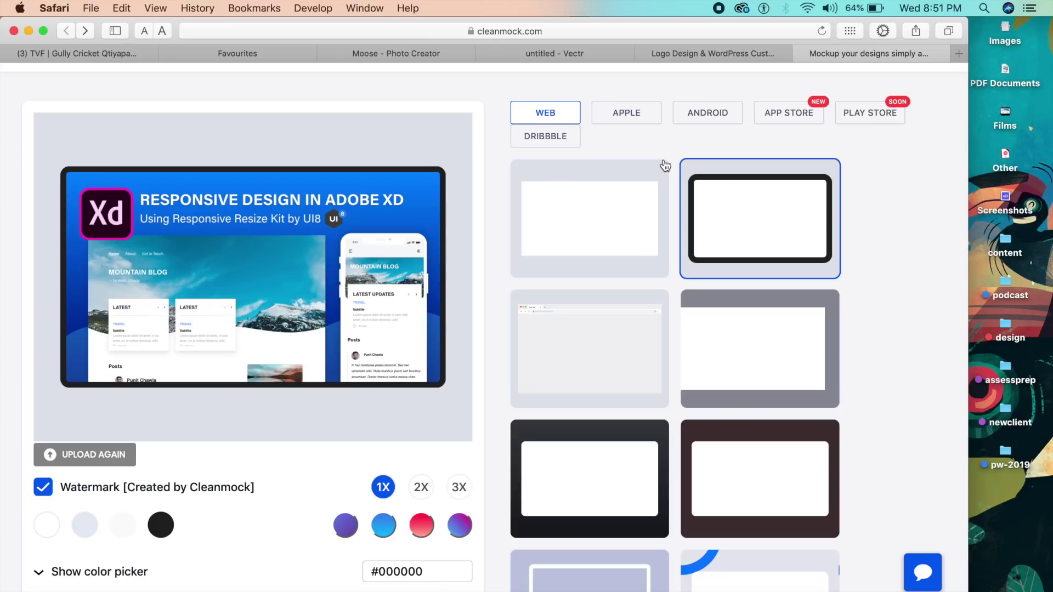
scroll(581, 225, "up", 2)
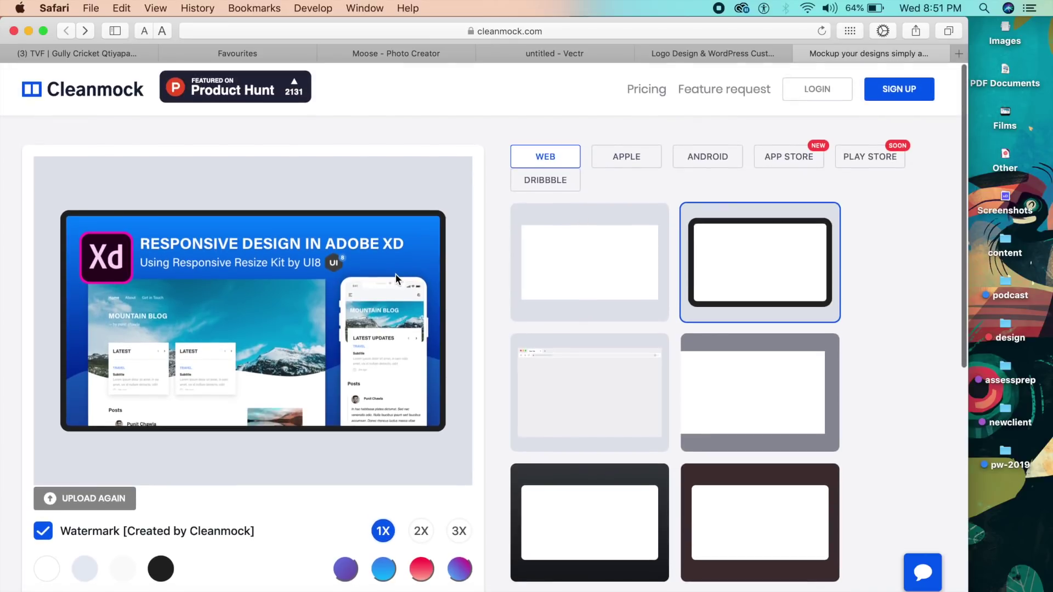
left_click(388, 570)
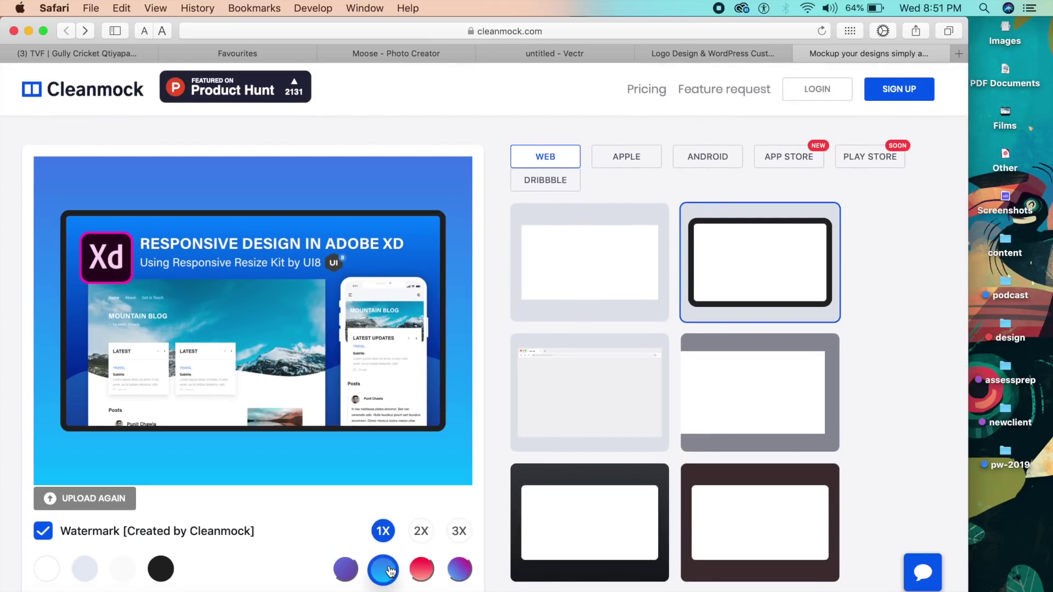
Switch Cleanmock's export size to 2X and dismiss the login prompt.
left_click(415, 534)
left_click(321, 455)
scroll(382, 501, "down", 3)
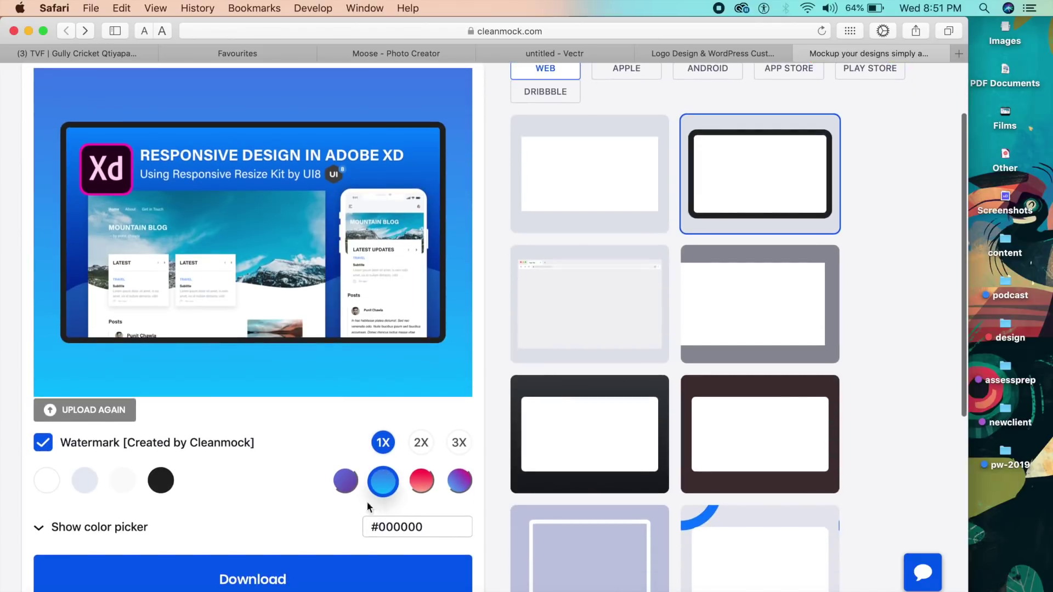
Try black, off-white, grey-blue, red and purple-blue gradient backgrounds, settling on solid purple.
left_click(154, 485)
left_click(122, 481)
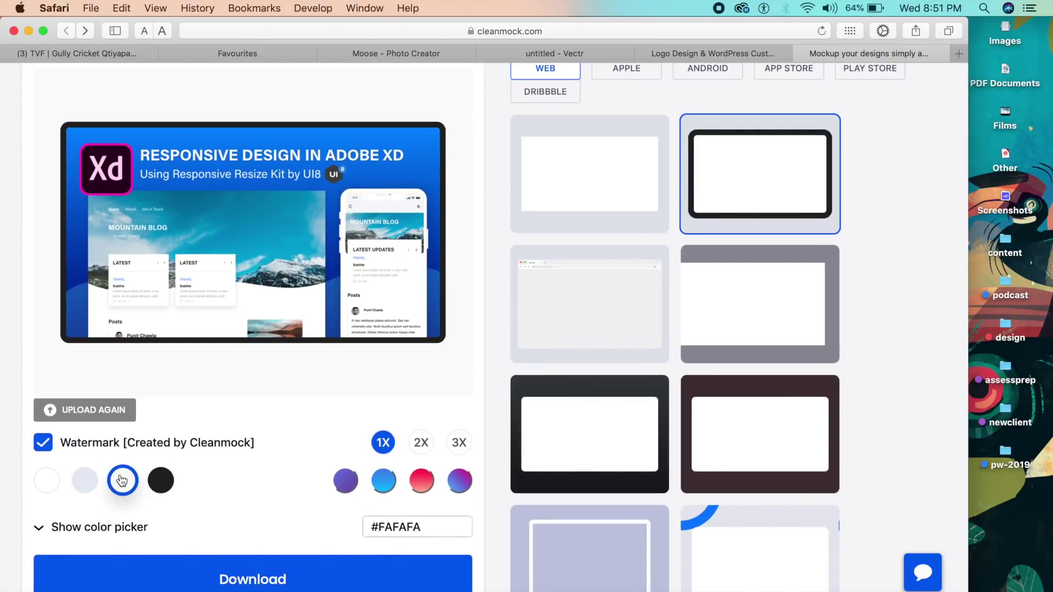
left_click(84, 481)
left_click(422, 481)
left_click(466, 482)
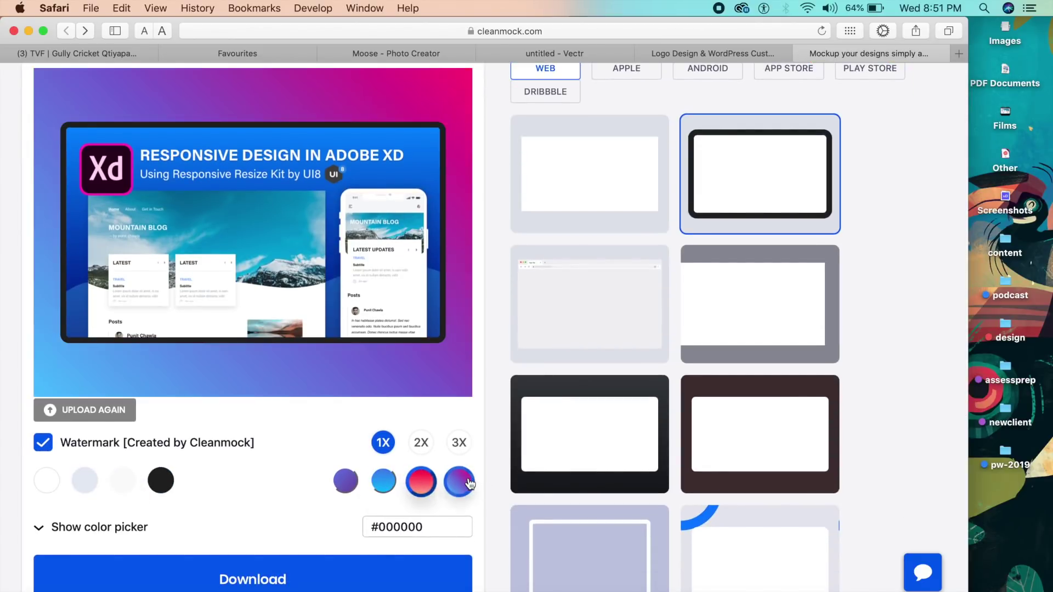
left_click(350, 490)
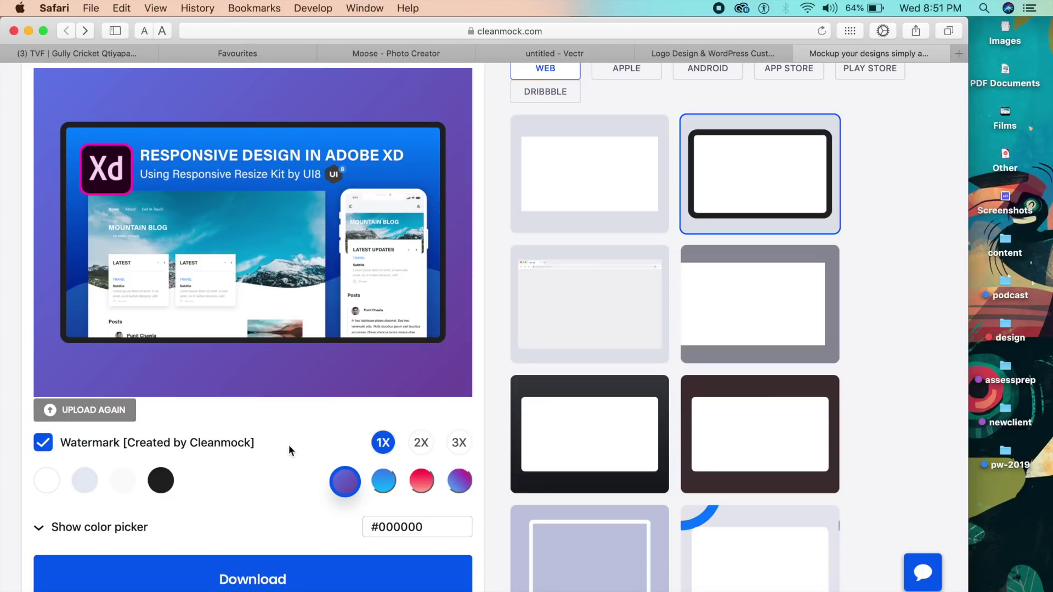
scroll(288, 445, "up", 3)
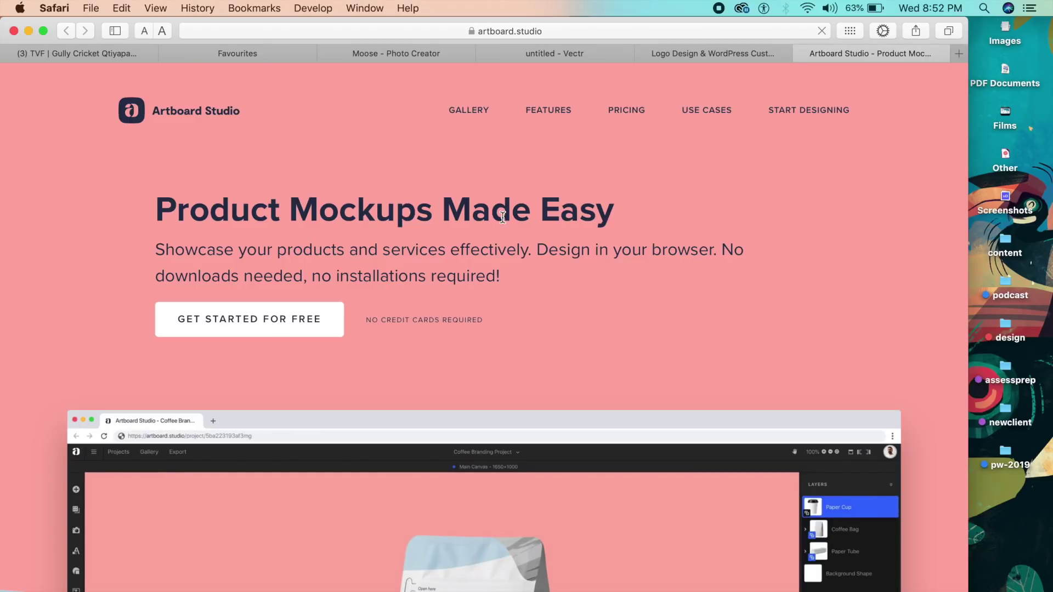
Sign in to Artboard Studio with Google and create a new blank 1080×720 project.
left_click(283, 319)
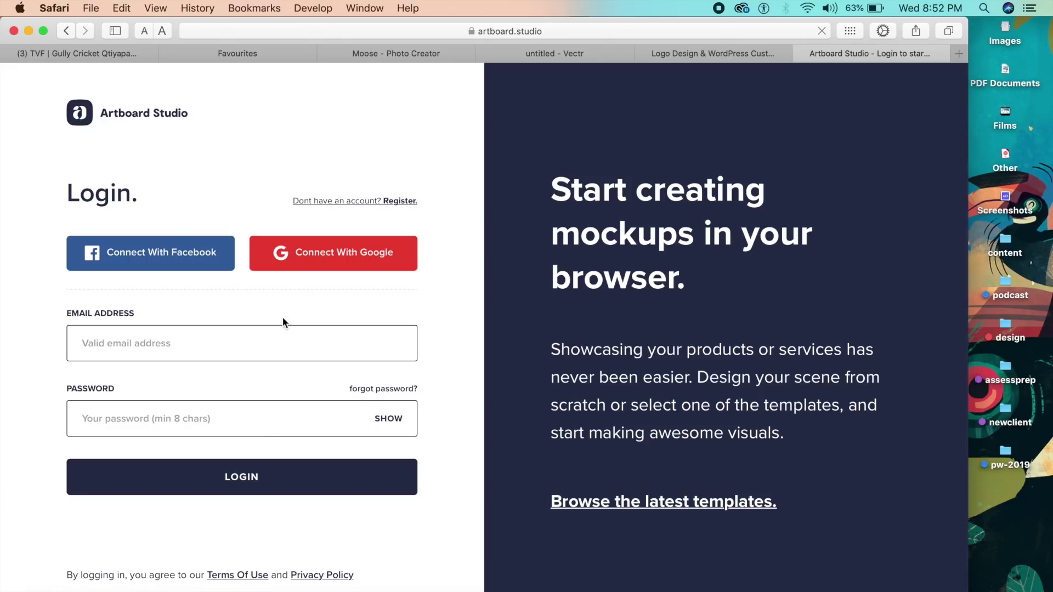
left_click(328, 256)
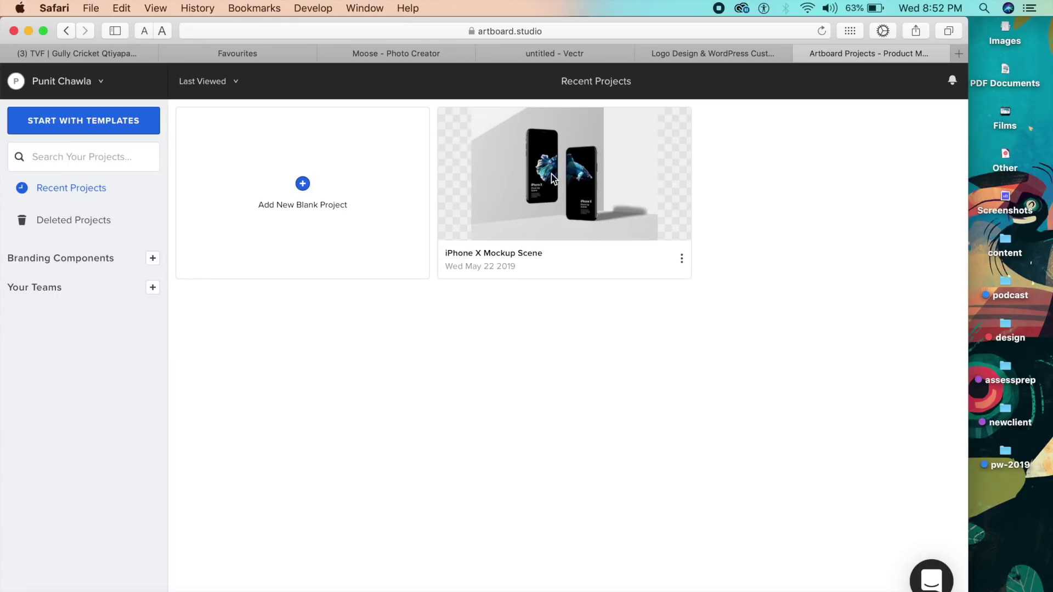
left_click(303, 185)
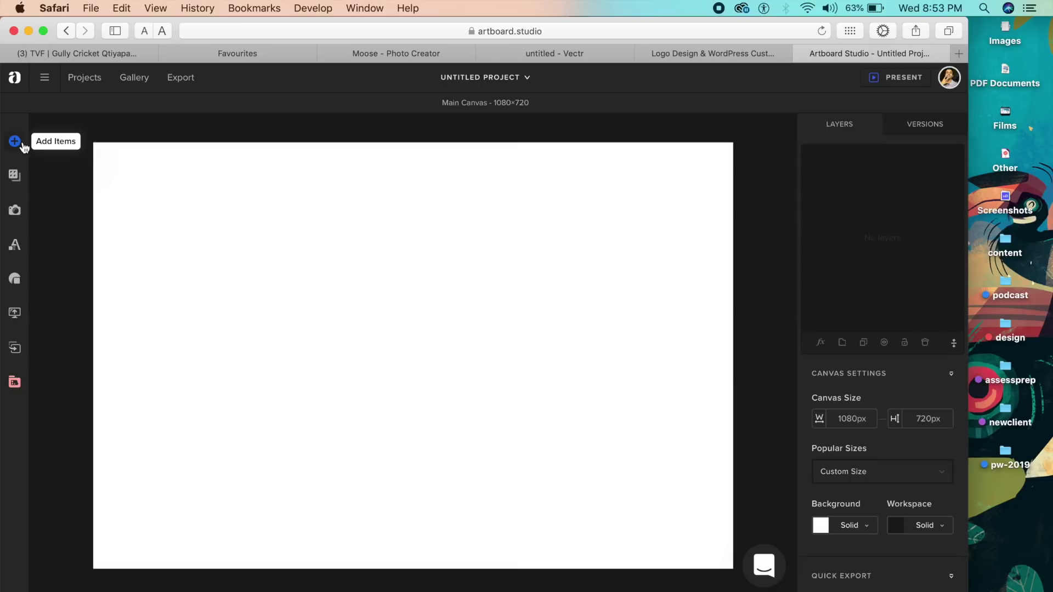
left_click(134, 81)
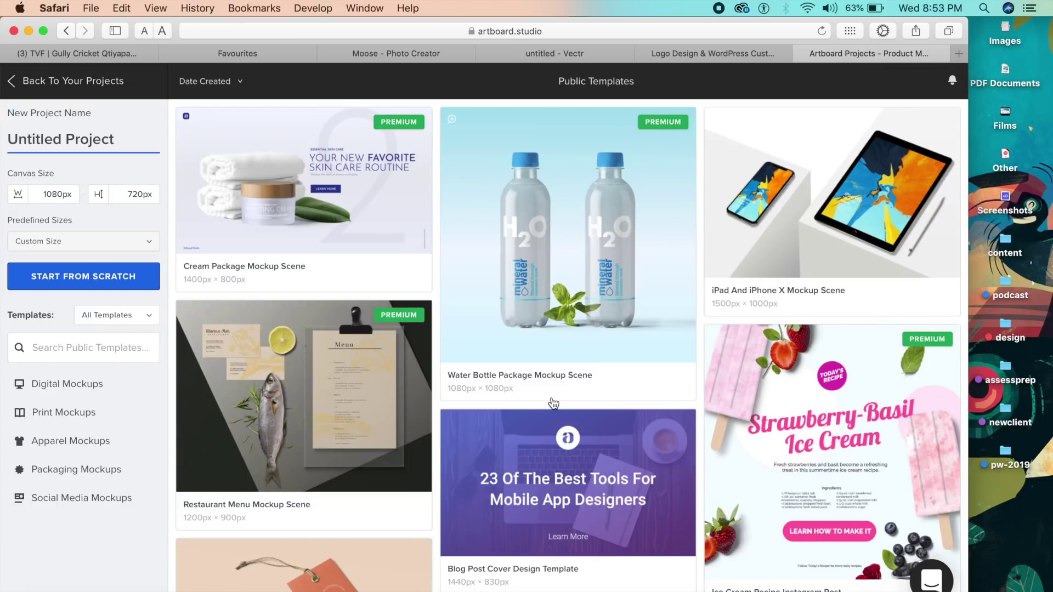
Scroll up and down through the Public Templates list to browse the mockup scenes.
scroll(554, 403, "down", 10)
scroll(553, 404, "up", 10)
scroll(848, 183, "down", 15)
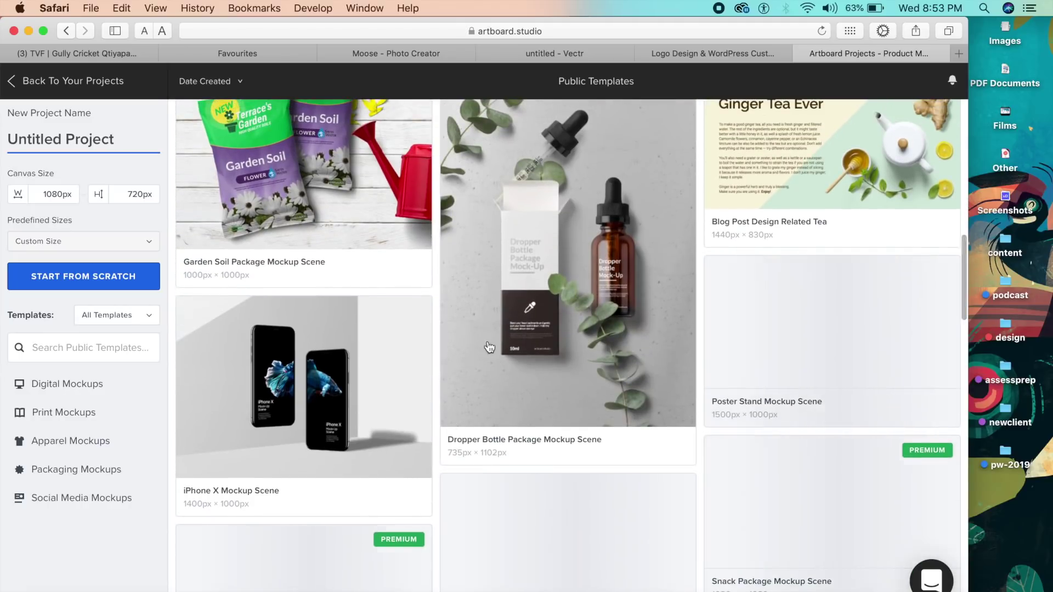
scroll(491, 337, "up", 3)
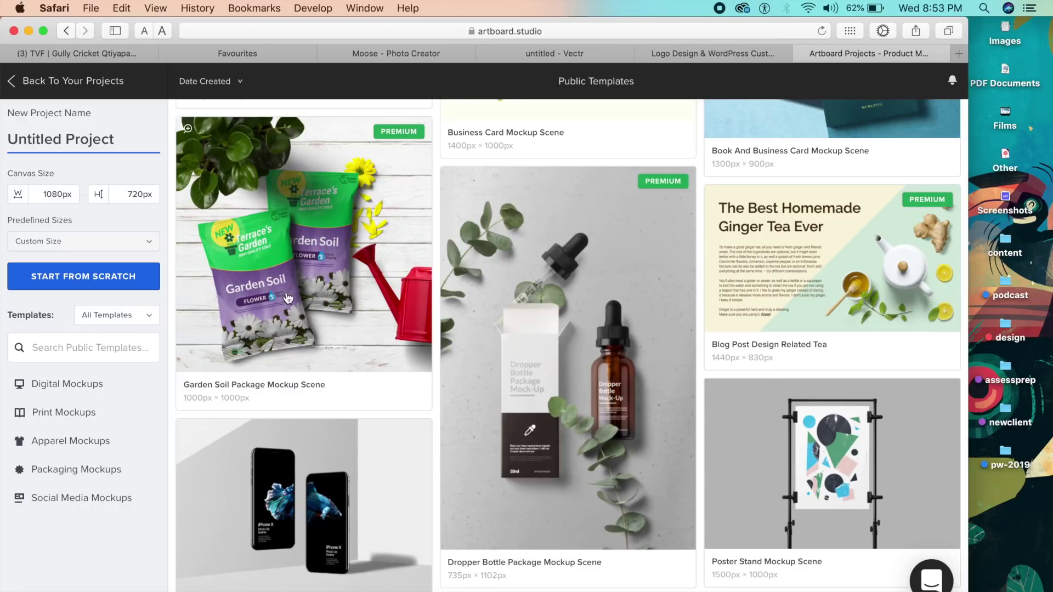
scroll(393, 338, "down", 10)
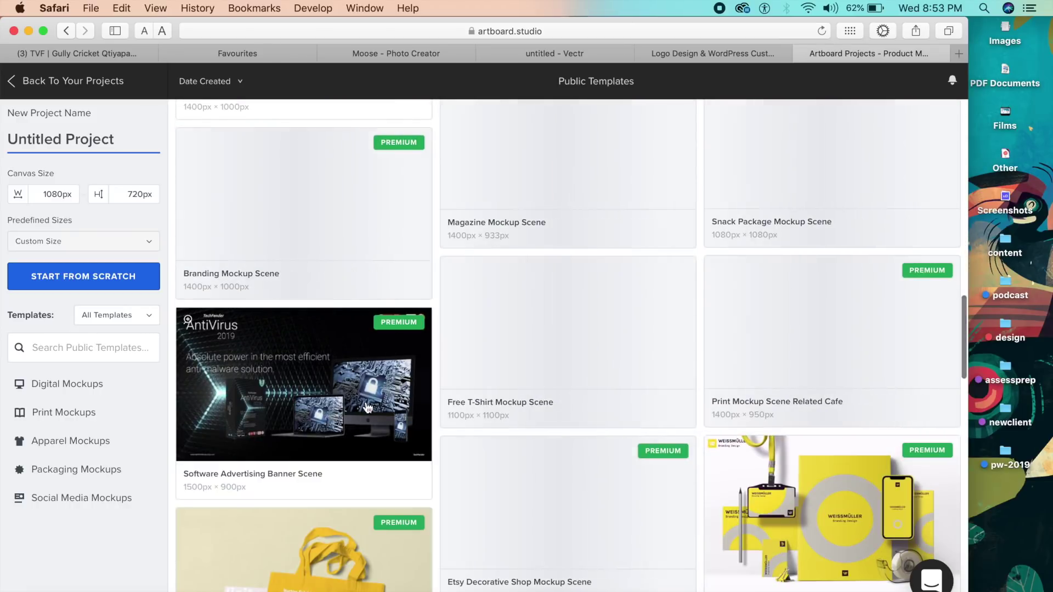
scroll(368, 407, "down", 5)
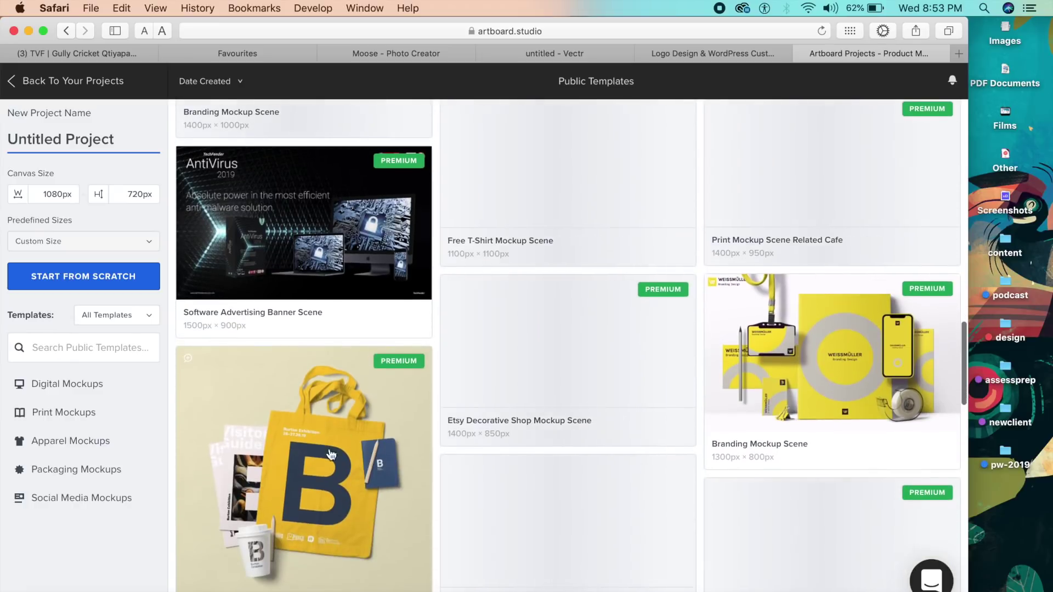
scroll(331, 466, "up", 7)
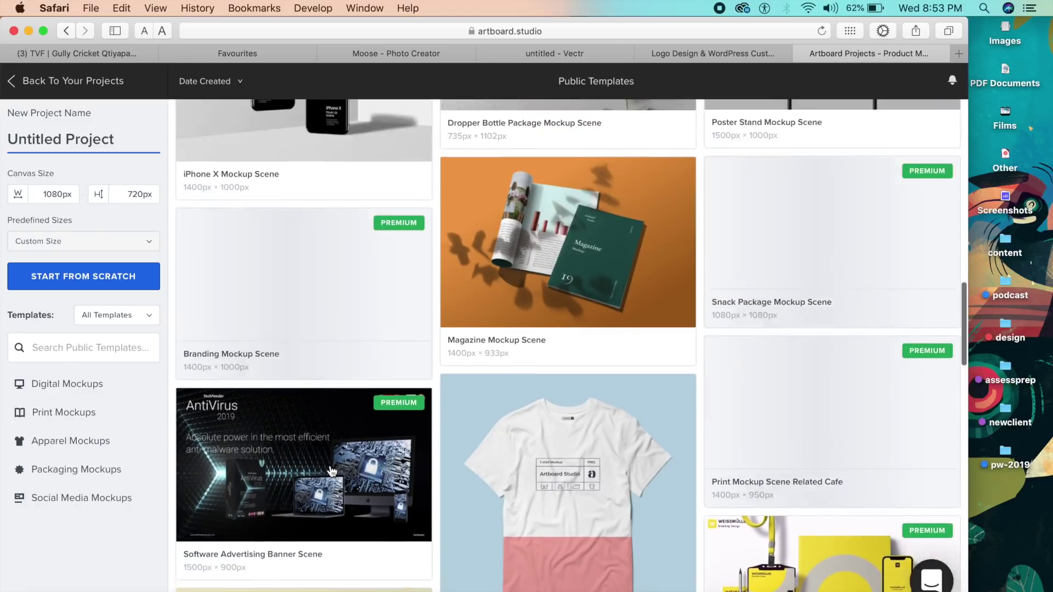
scroll(331, 470, "up", 15)
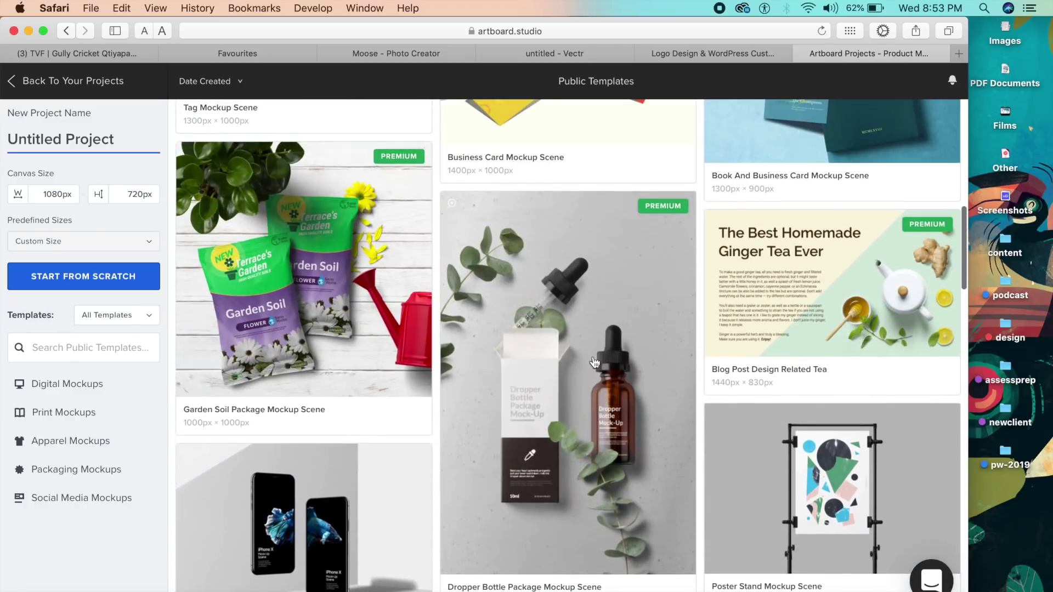
scroll(594, 362, "down", 3)
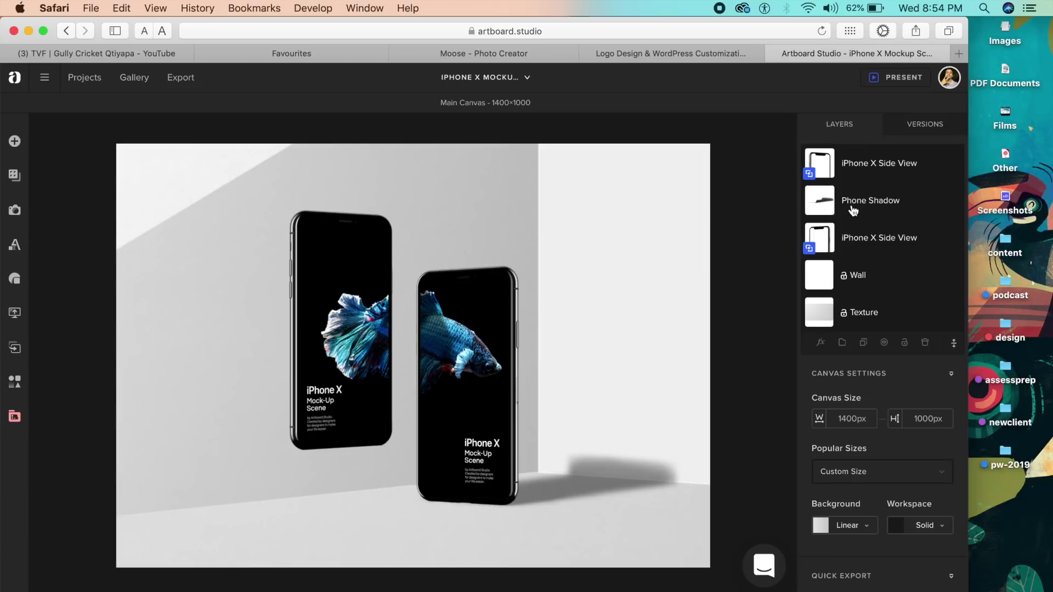
Nudge the Phone Shadow slightly upward, then check Versions and dismiss the Premium notice.
left_click(852, 211)
mouse_move(595, 492)
left_mouse_down()
mouse_move(594, 473)
mouse_move(591, 490)
left_mouse_up()
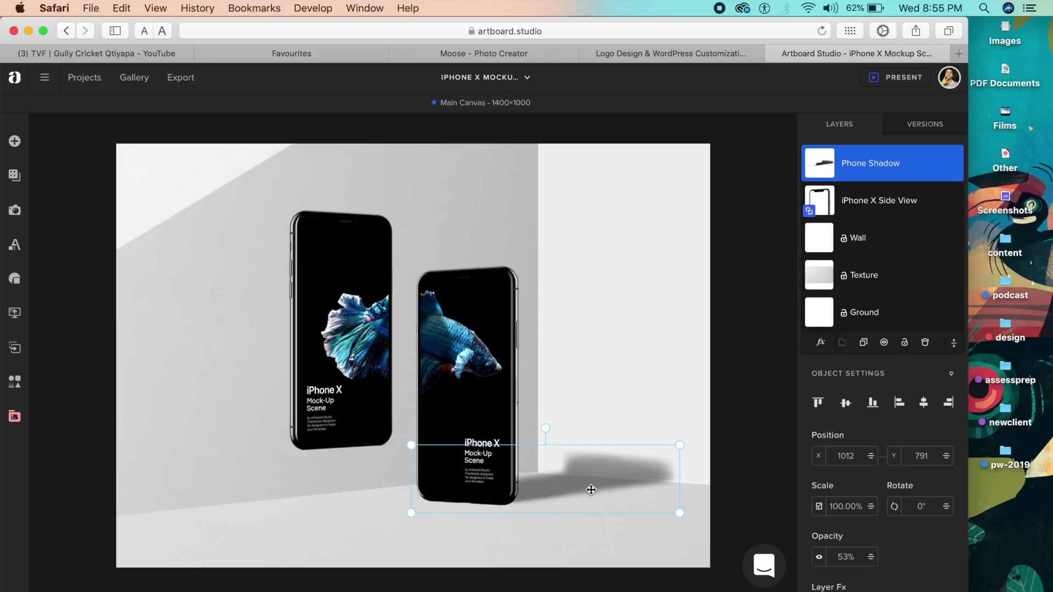
left_click(928, 127)
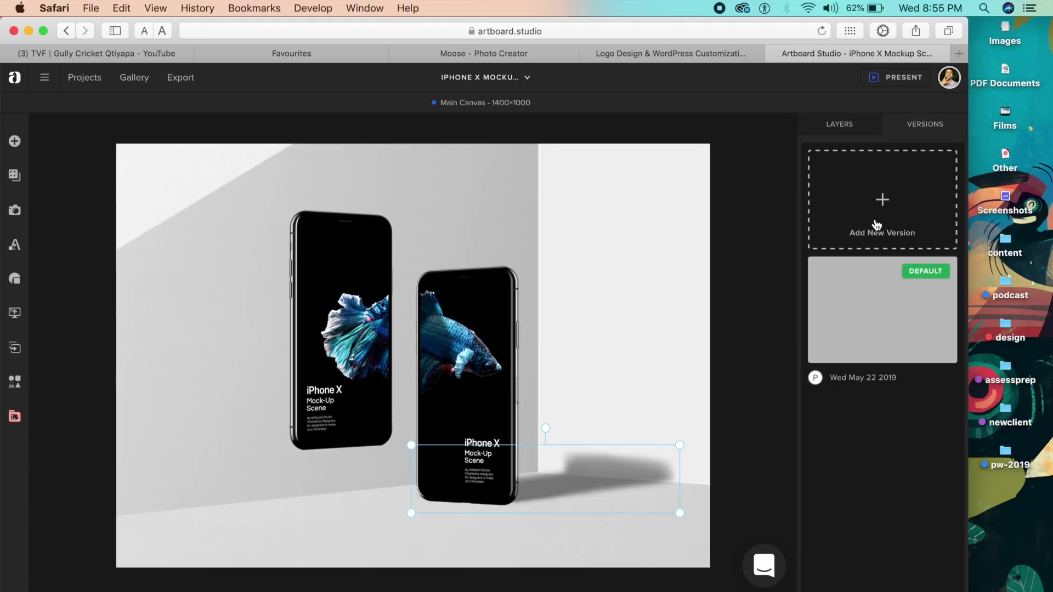
left_click(866, 199)
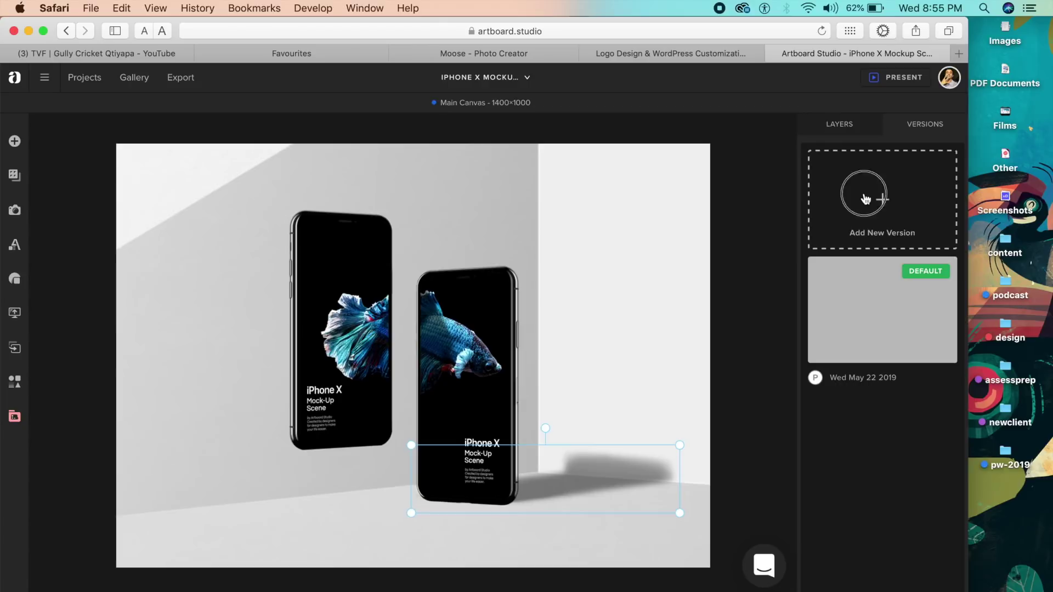
left_click(667, 286)
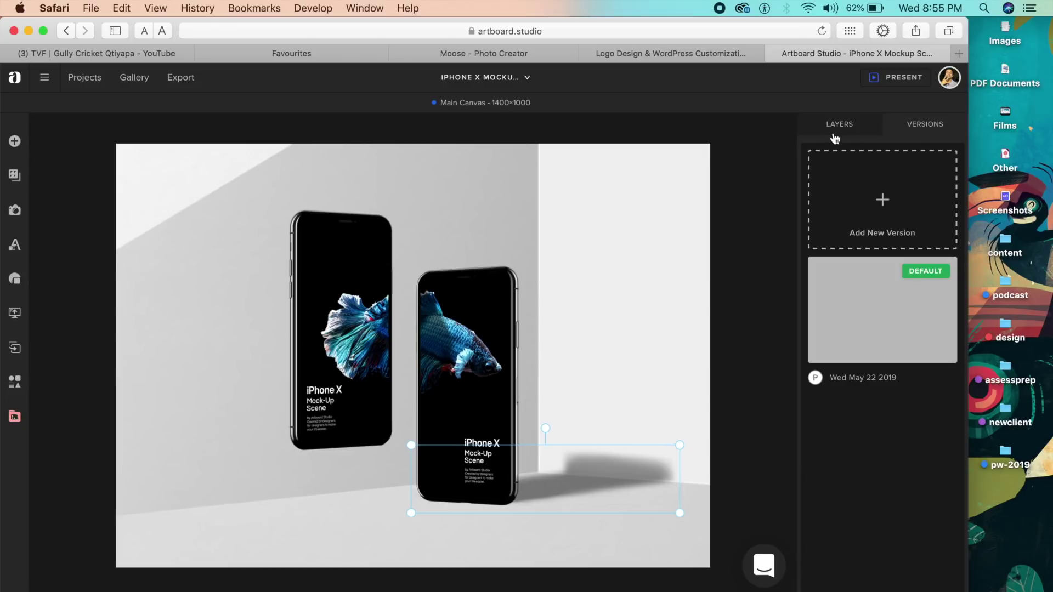
Set the bottom Wall layer's fill to red and open the left iPhone's artboard.
left_click(837, 130)
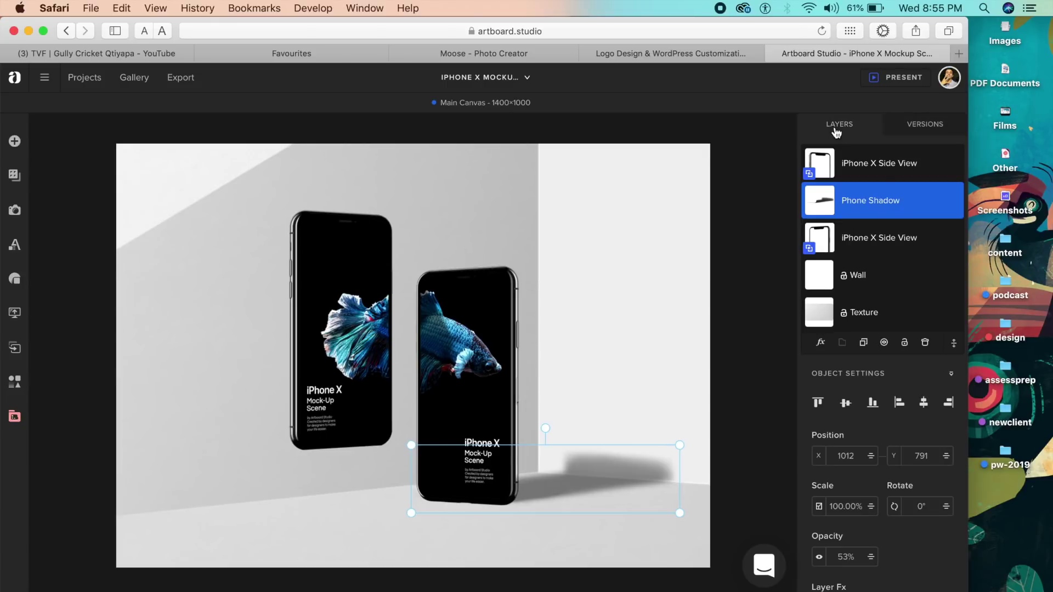
scroll(837, 239, "down", 2)
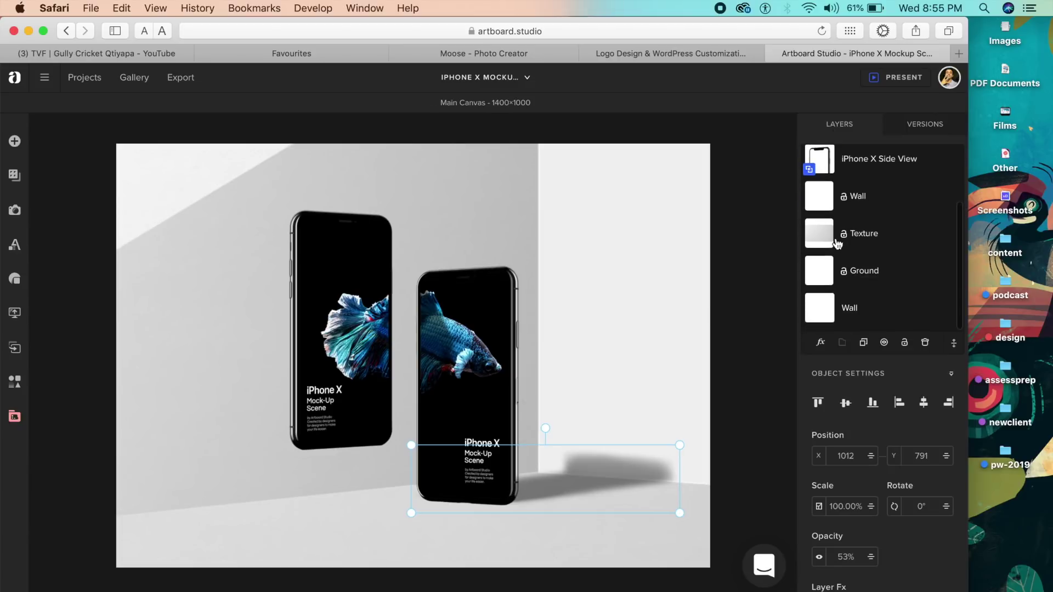
left_click(847, 306)
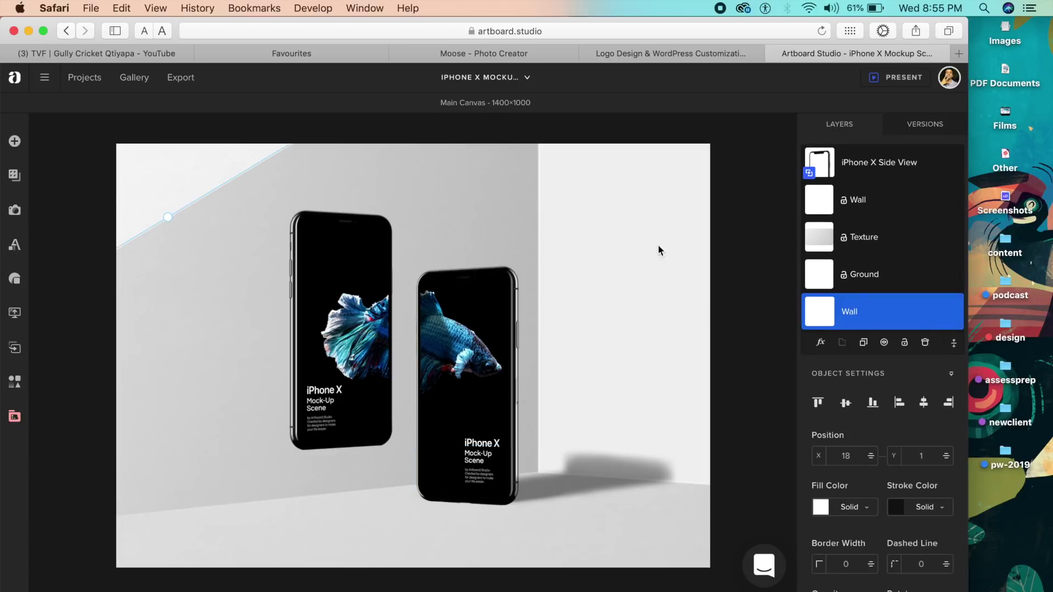
left_click(821, 507)
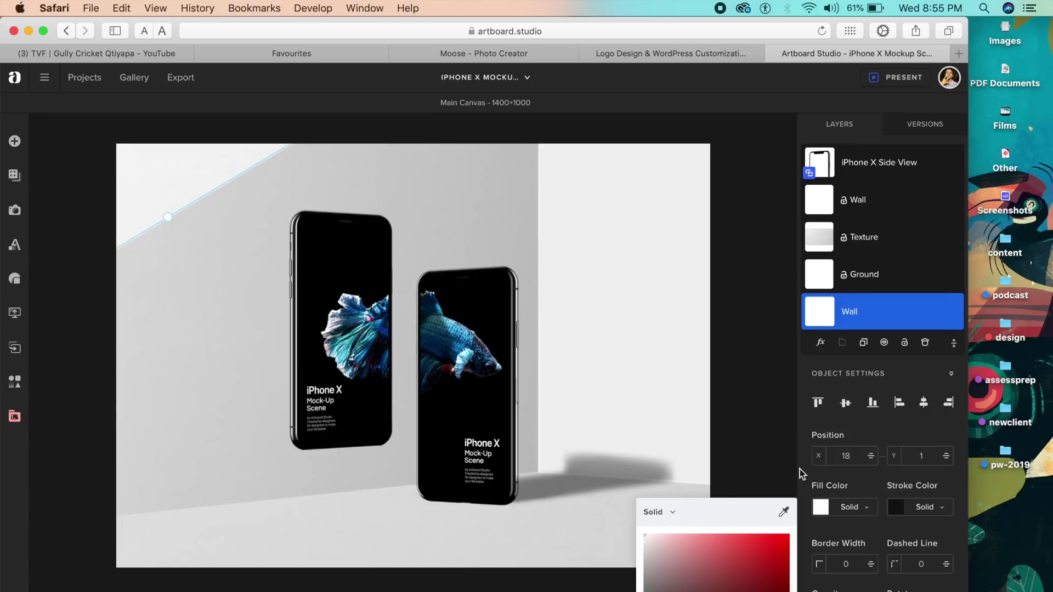
left_click_drag(741, 554, 743, 536)
left_click(748, 332)
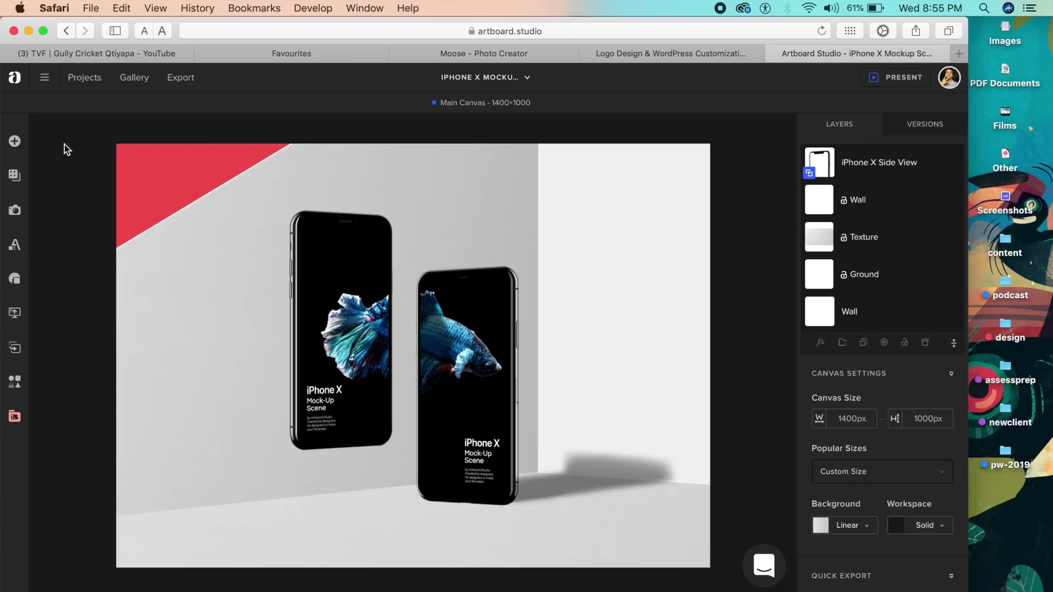
double_click(349, 314)
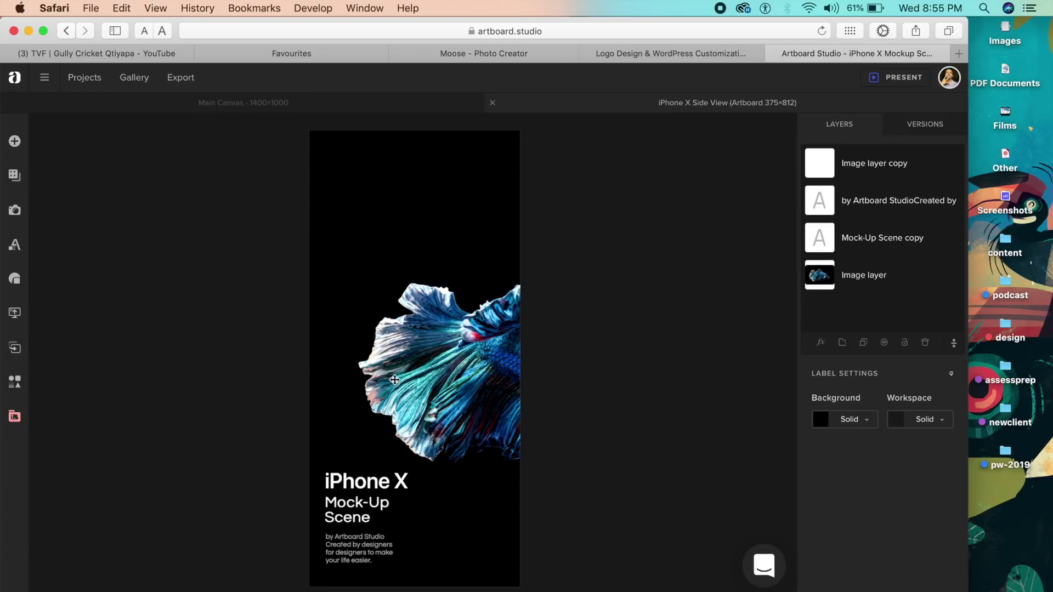
left_click(398, 386)
scroll(398, 387, "down", 1)
left_click(571, 389)
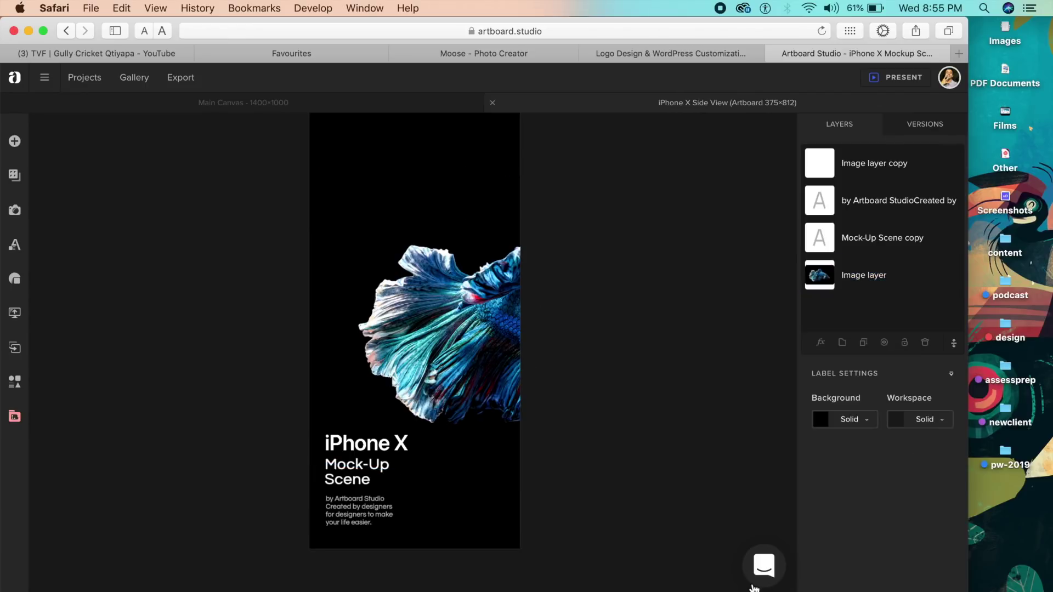
left_click(38, 586)
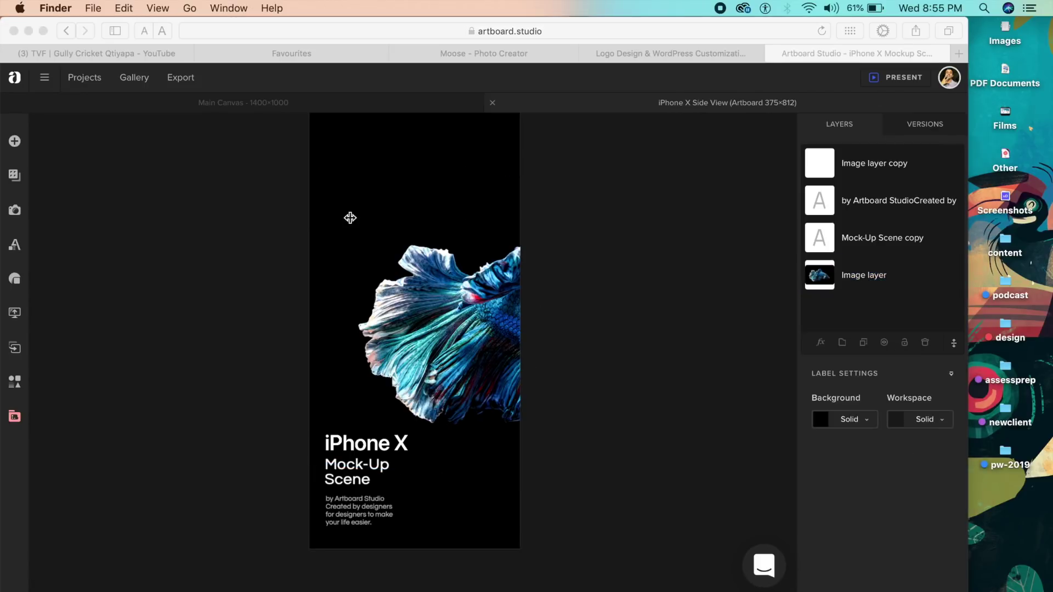
Drag 7vu4yuxvsz21.jpg from the Finder Recents window onto the iPhone artboard.
scroll(428, 197, "down", 5)
scroll(428, 197, "up", 3)
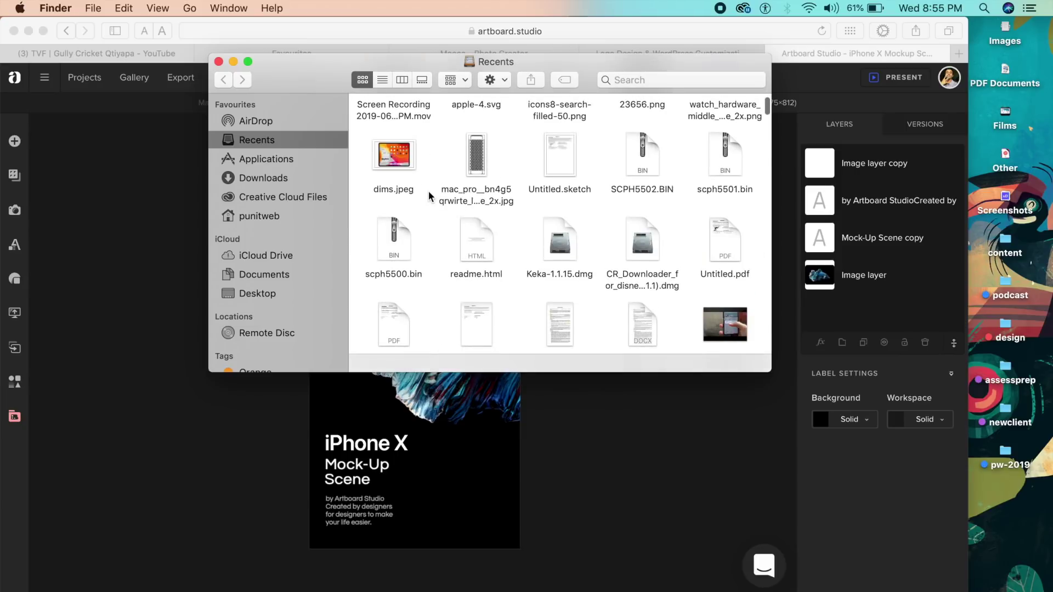
scroll(430, 197, "down", 10)
scroll(430, 198, "down", 5)
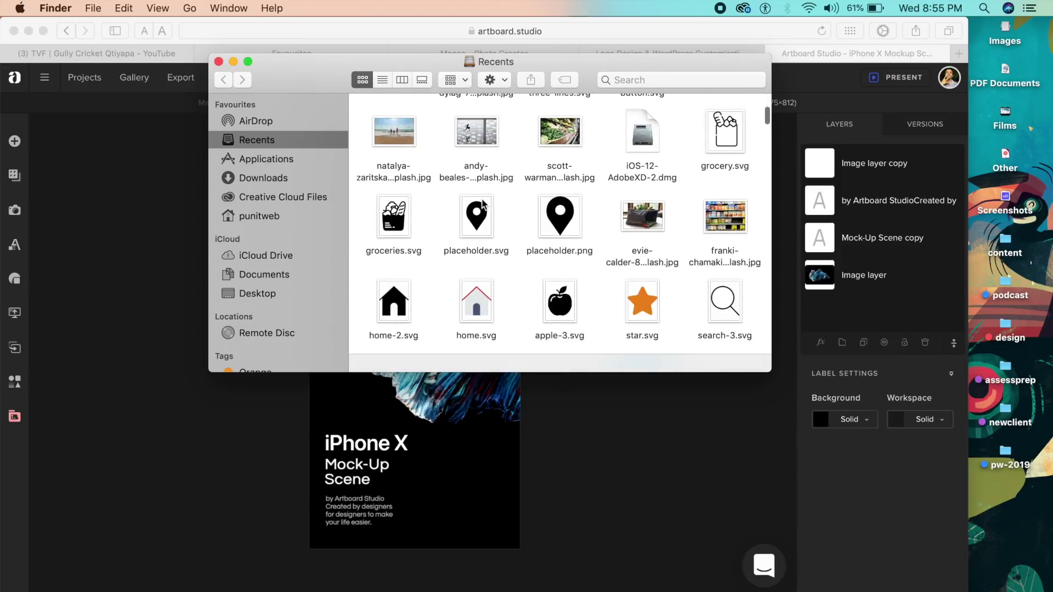
scroll(479, 219, "up", 15)
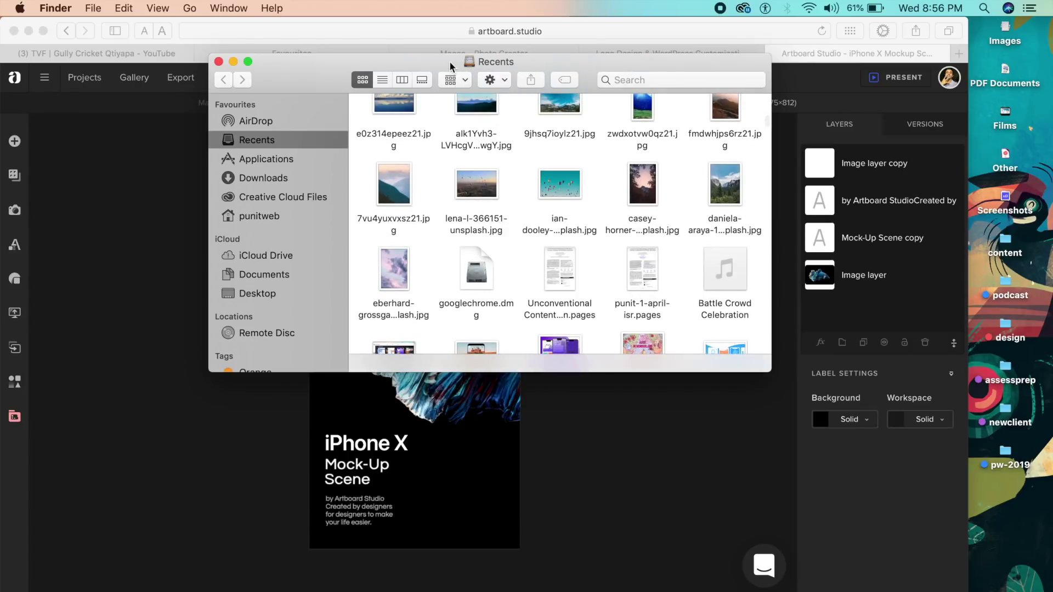
left_click_drag(450, 57, 154, 21)
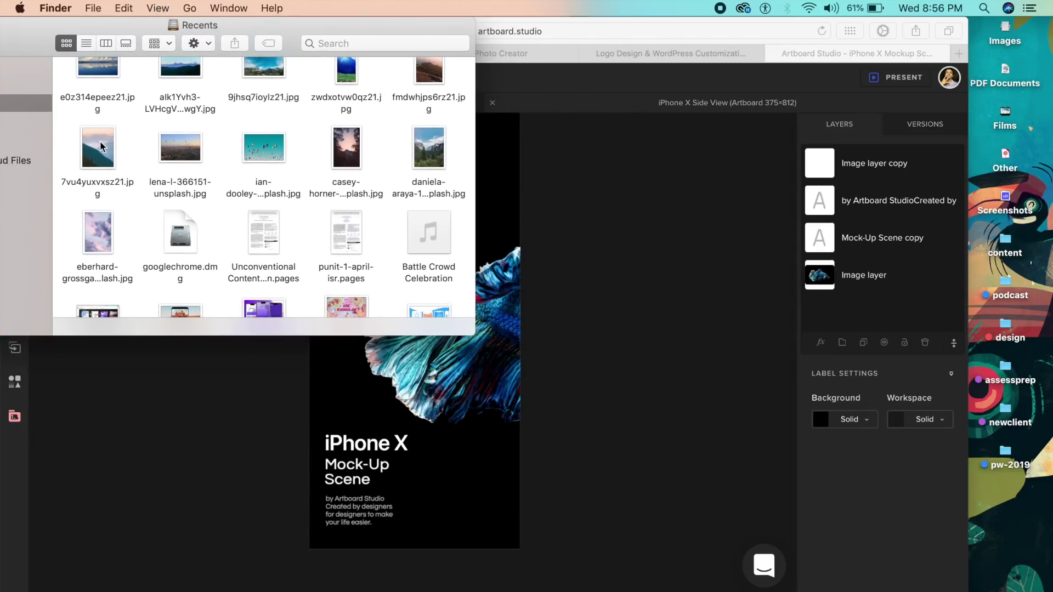
left_click_drag(98, 147, 488, 439)
left_click(488, 439)
Move the mountain photo to the artboard's top and enlarge it to fill the screen.
left_click_drag(435, 320, 405, 208)
left_click_drag(483, 331, 626, 591)
left_click(595, 441)
Switch to the Main Canvas scene, with nothing selected, to view the mountain-photo phone.
left_click(494, 283)
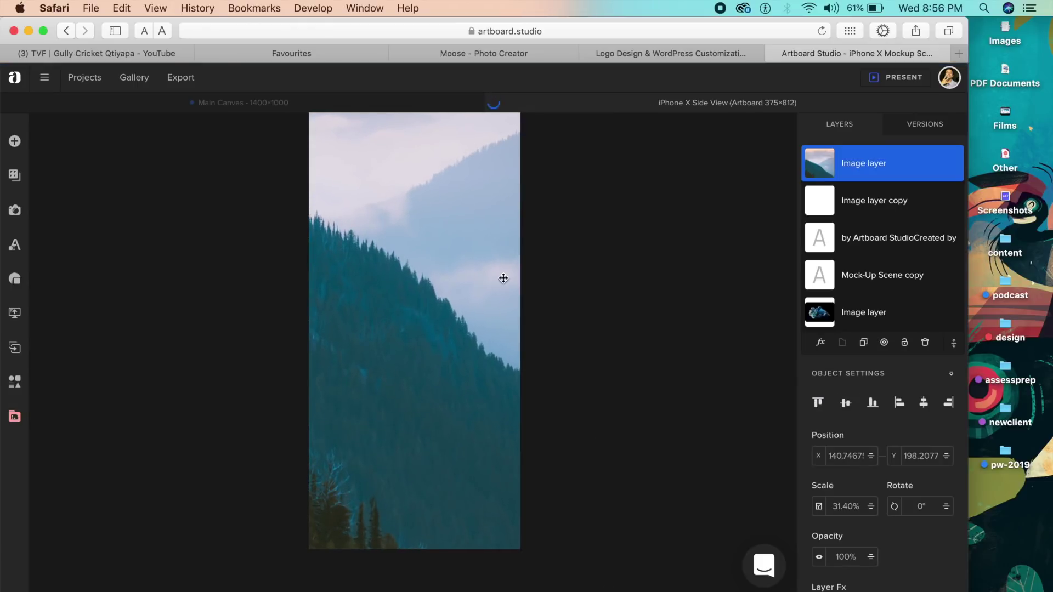
left_click(597, 257)
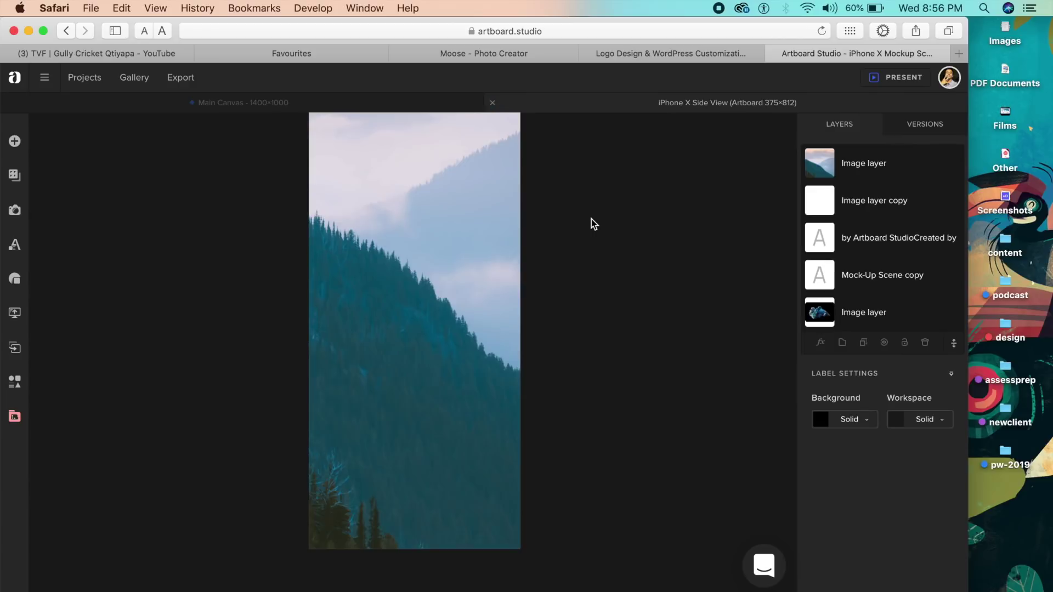
left_click(432, 103)
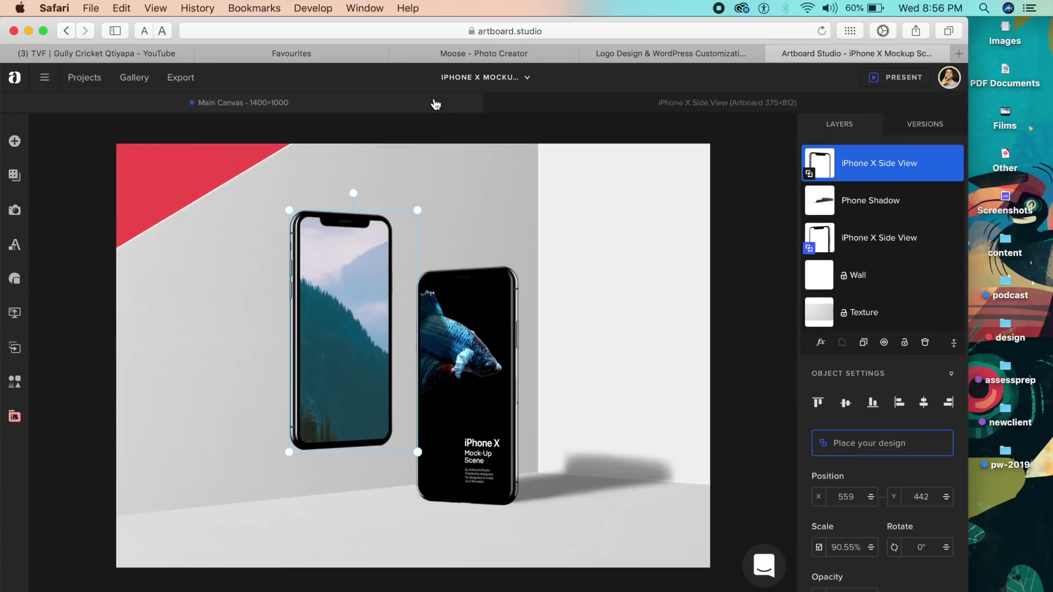
left_click(529, 156)
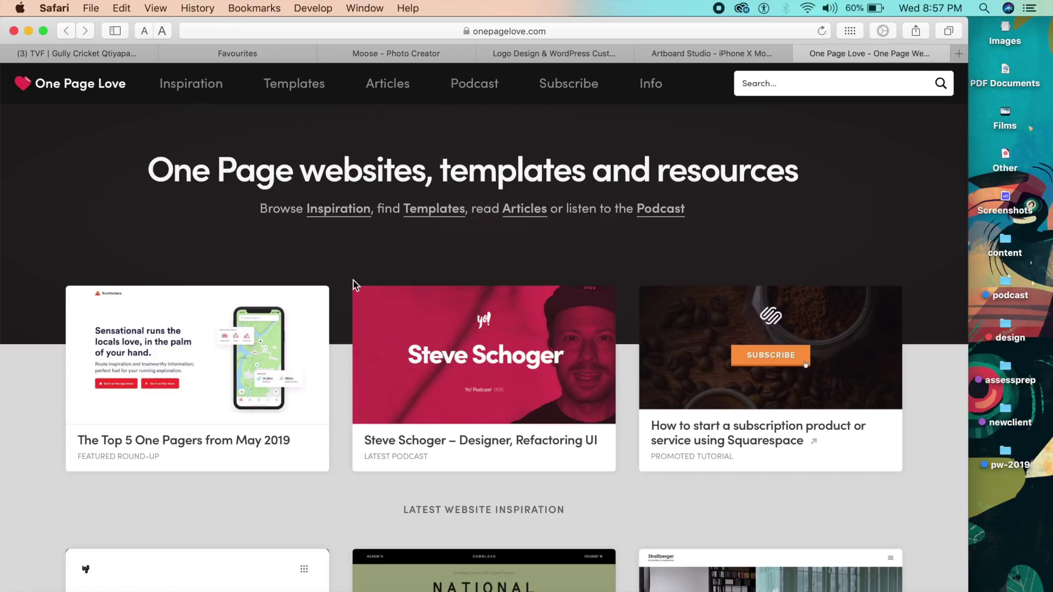
Scroll through One Page Love's Latest Website Inspiration cards and back to the top.
scroll(353, 281, "down", 2)
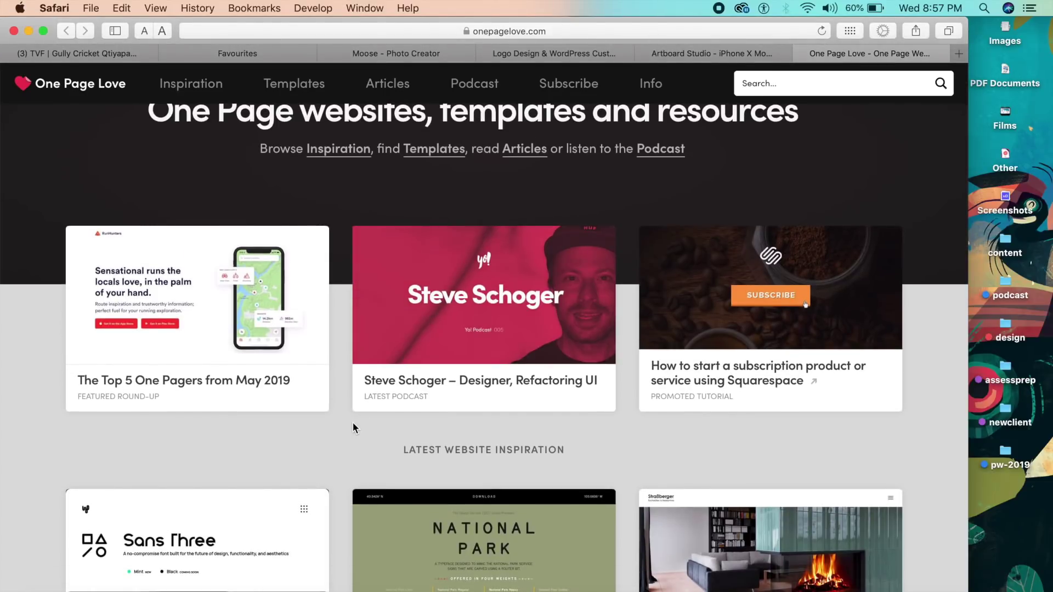
scroll(354, 423, "down", 10)
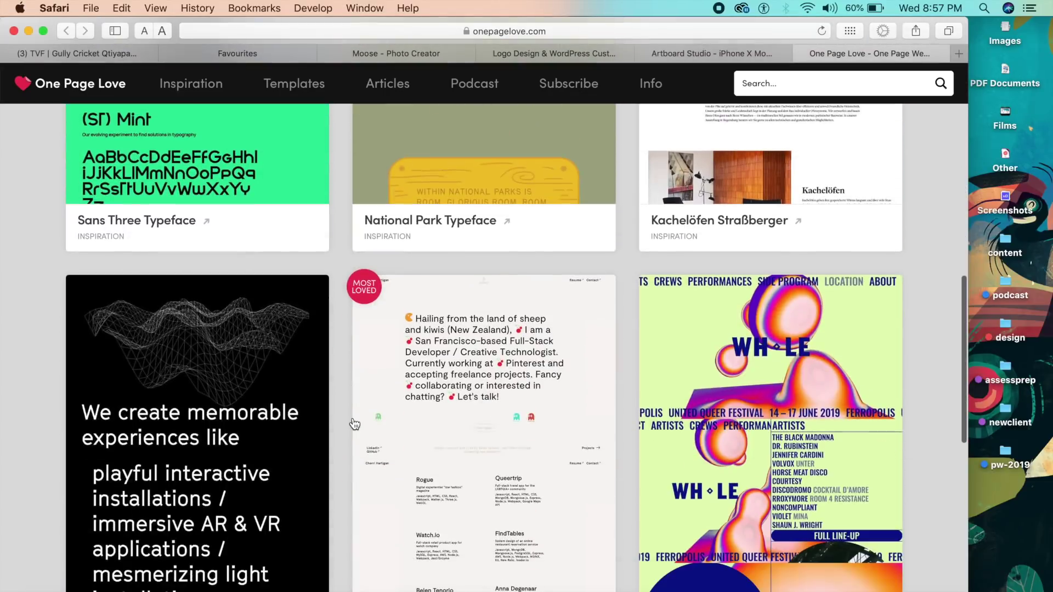
scroll(353, 424, "down", 6)
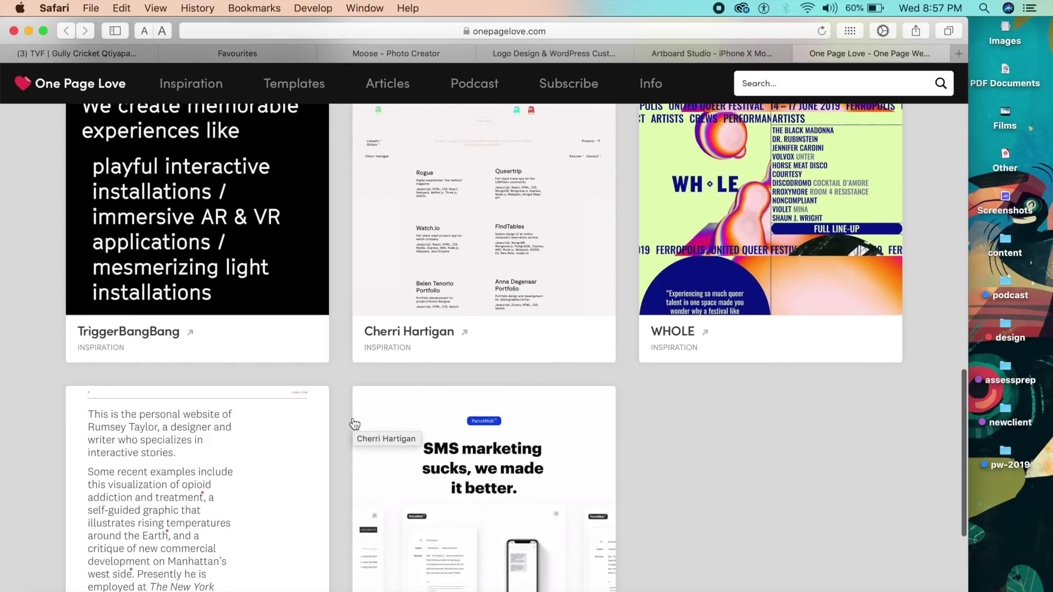
scroll(336, 341, "down", 6)
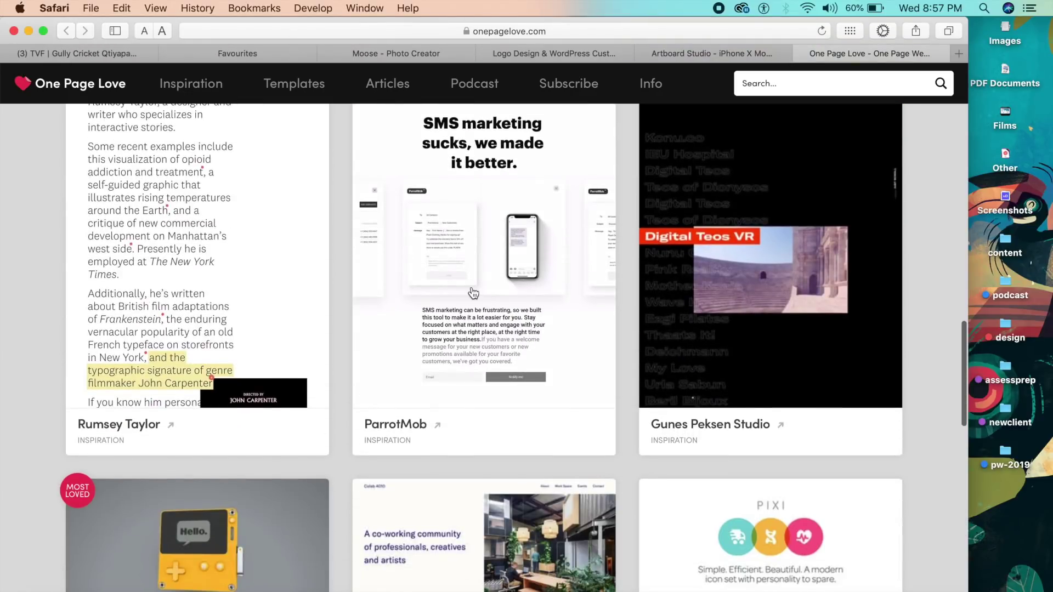
scroll(373, 376, "down", 7)
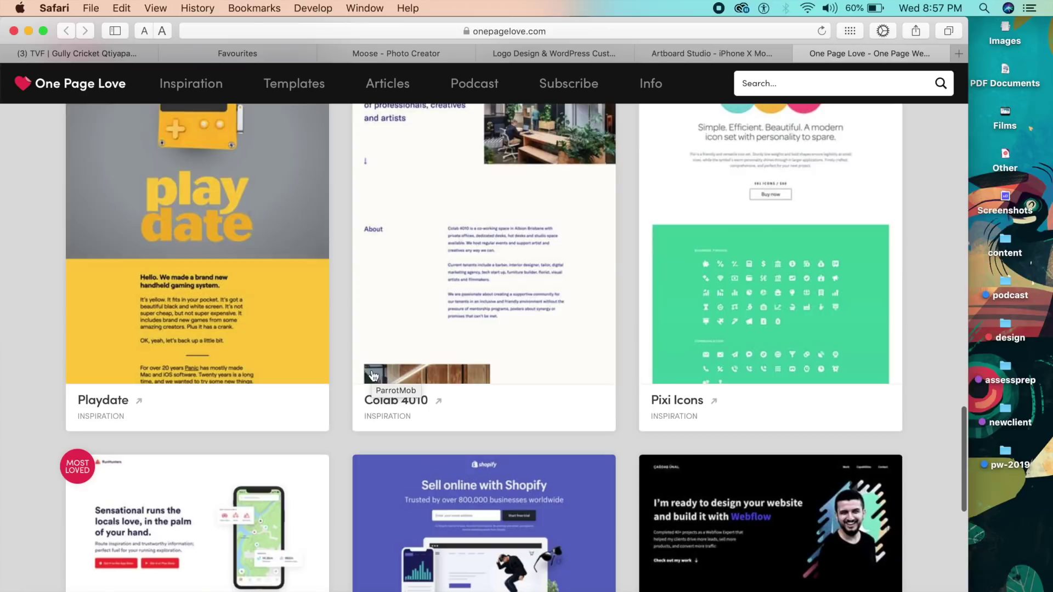
scroll(373, 376, "up", 1)
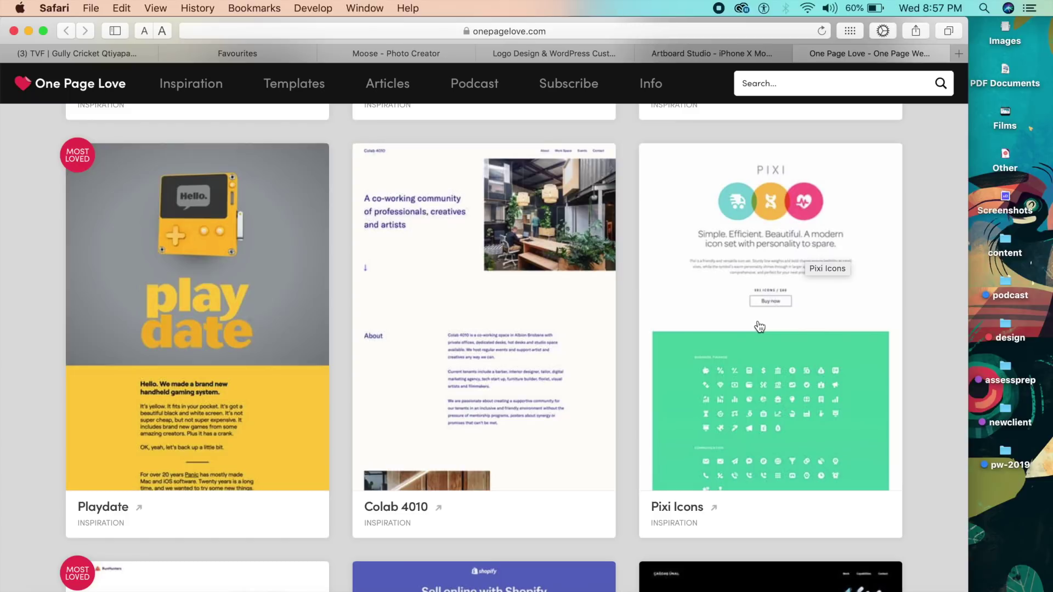
scroll(559, 430, "down", 2)
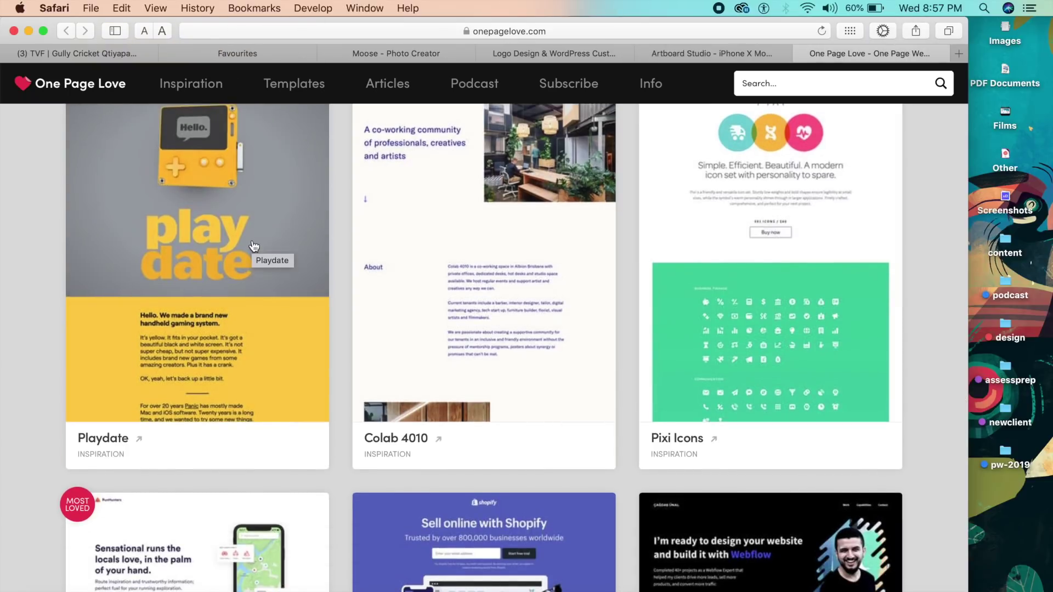
scroll(253, 246, "down", 10)
scroll(322, 290, "down", 8)
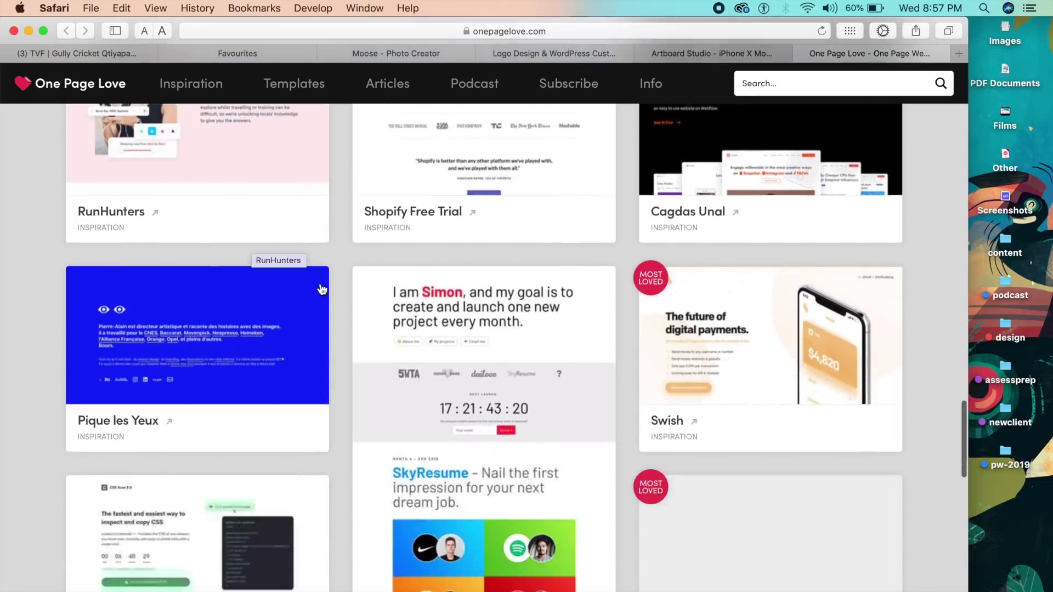
scroll(322, 289, "down", 2)
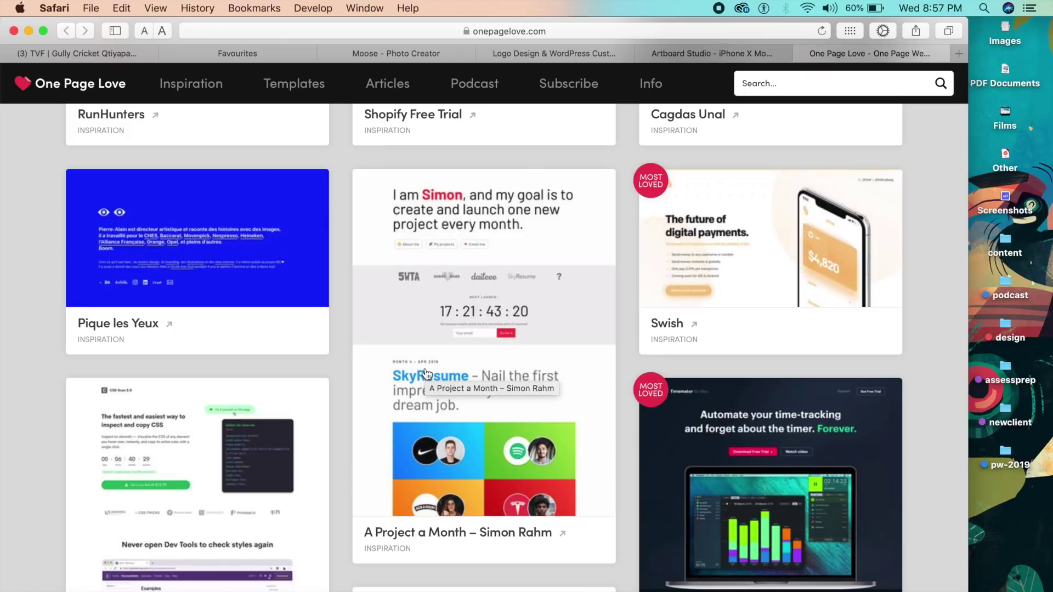
scroll(426, 374, "up", 12)
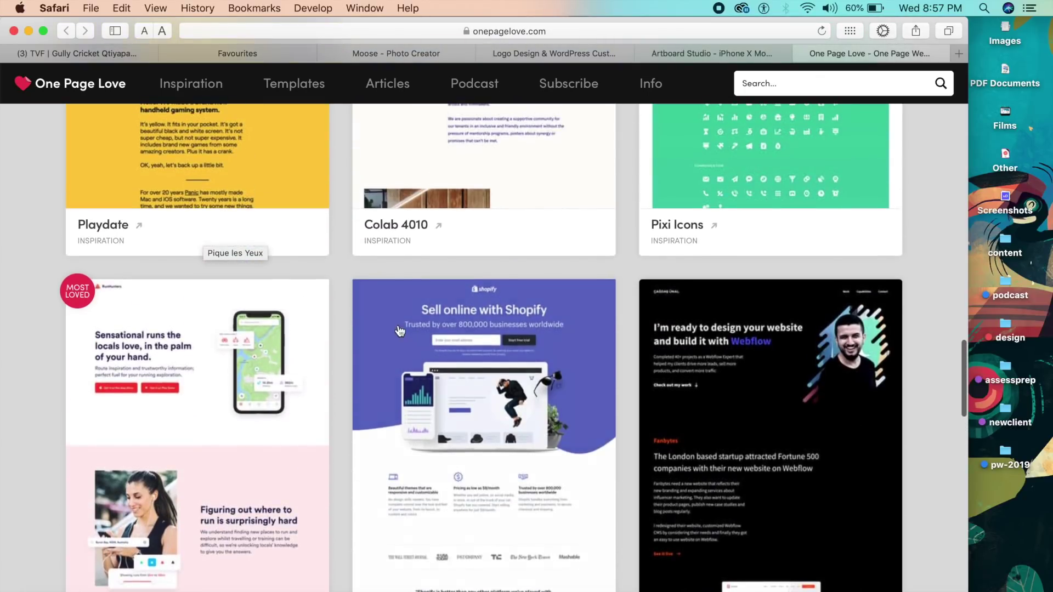
scroll(584, 269, "up", 10)
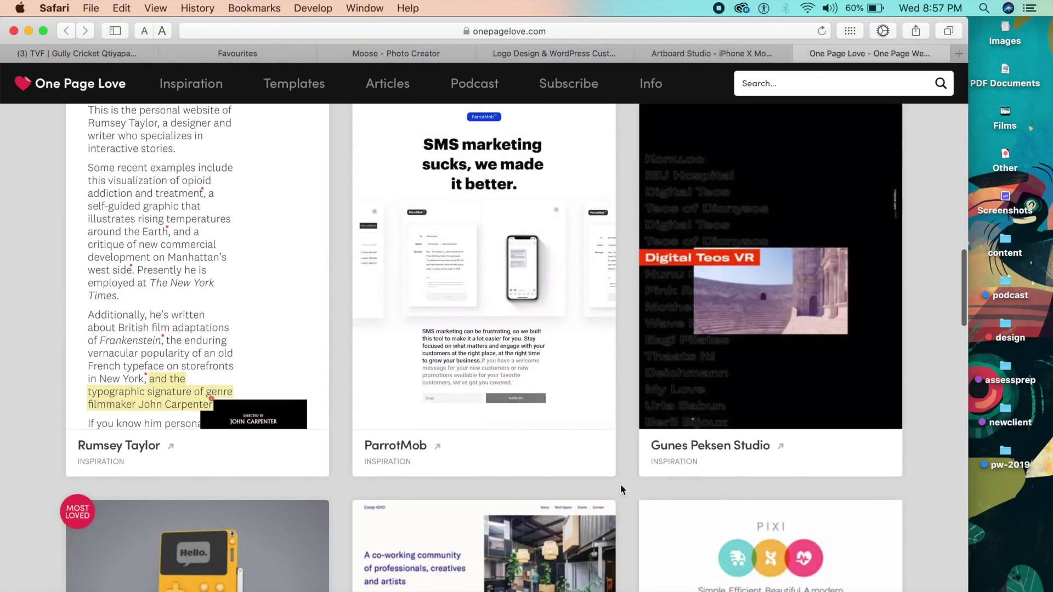
scroll(37, 491, "up", 10)
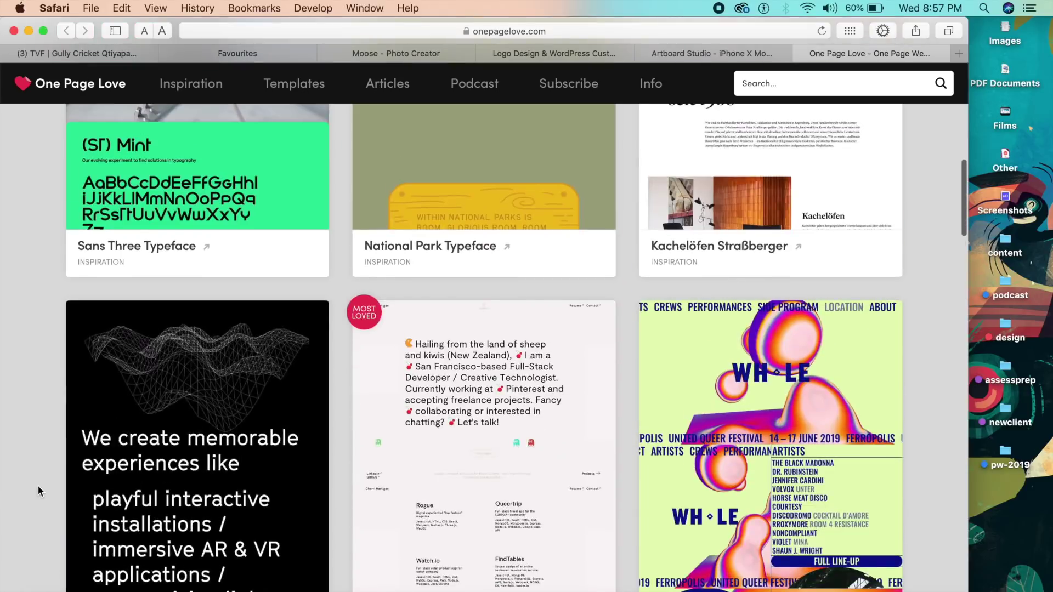
scroll(39, 490, "down", 3)
scroll(39, 491, "up", 5)
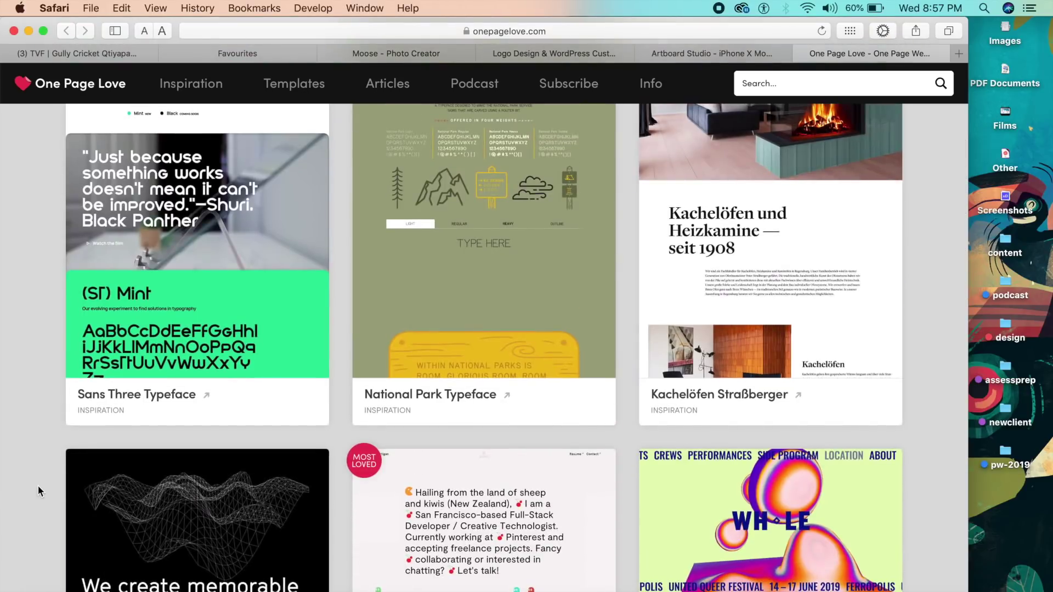
scroll(38, 491, "up", 10)
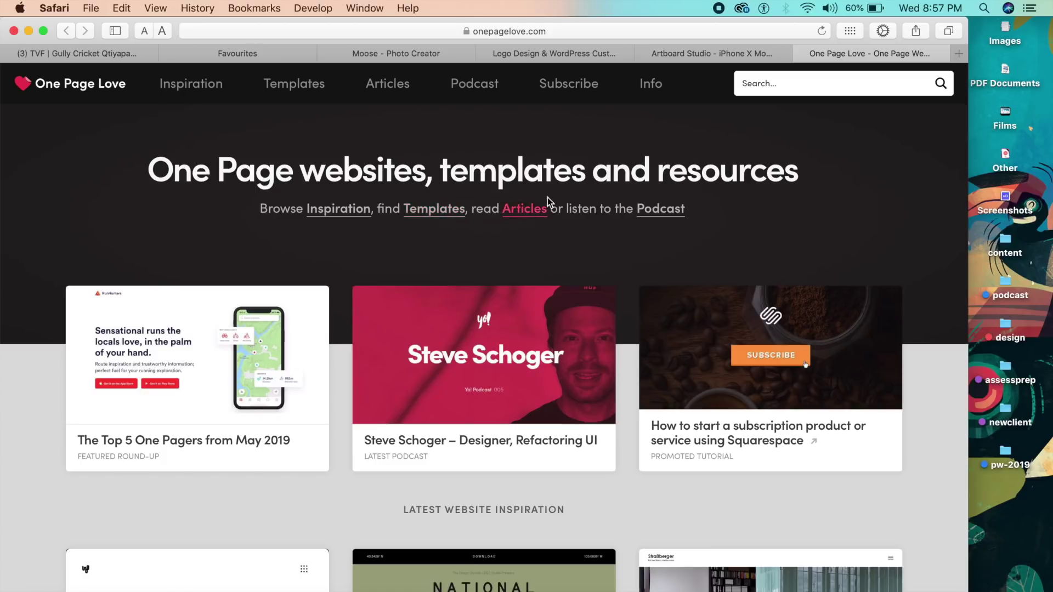
Visit the Yo! Podcast and Articles pages, returning to the One Page Love home page each time.
left_click(657, 212)
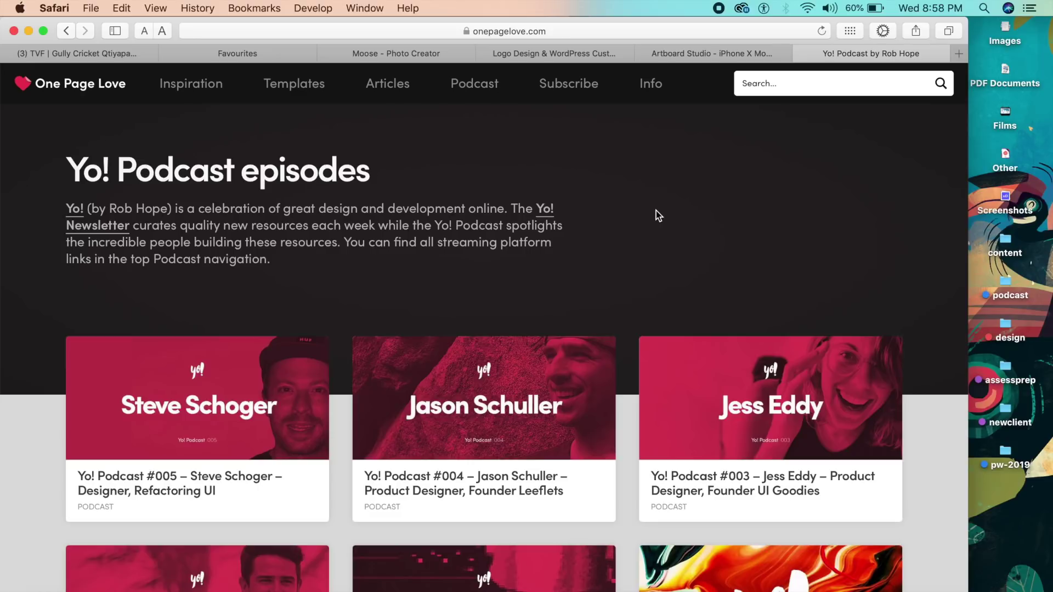
key("super+bracketleft")
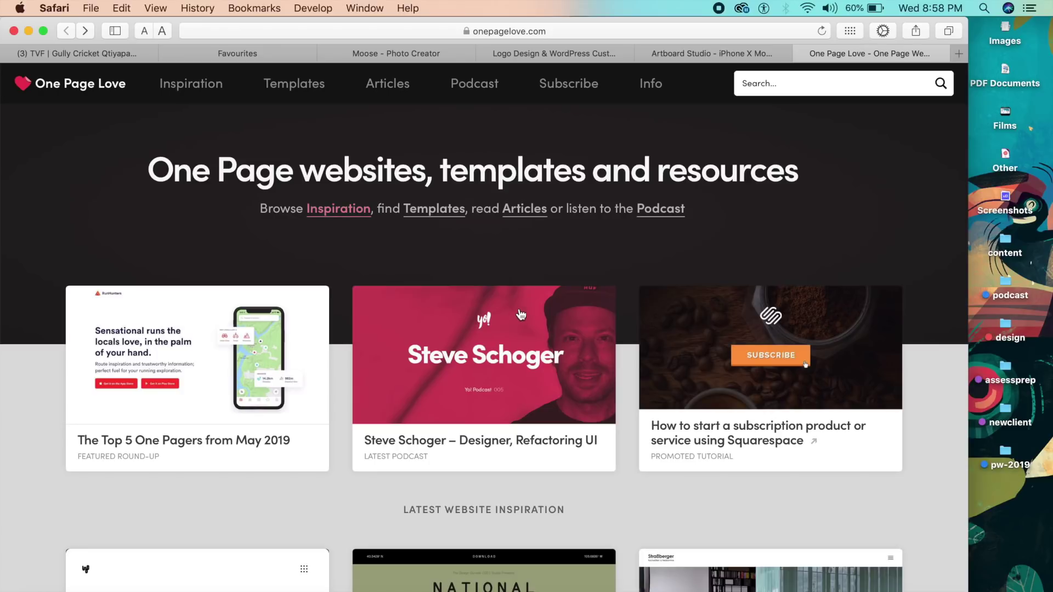
left_click(511, 212)
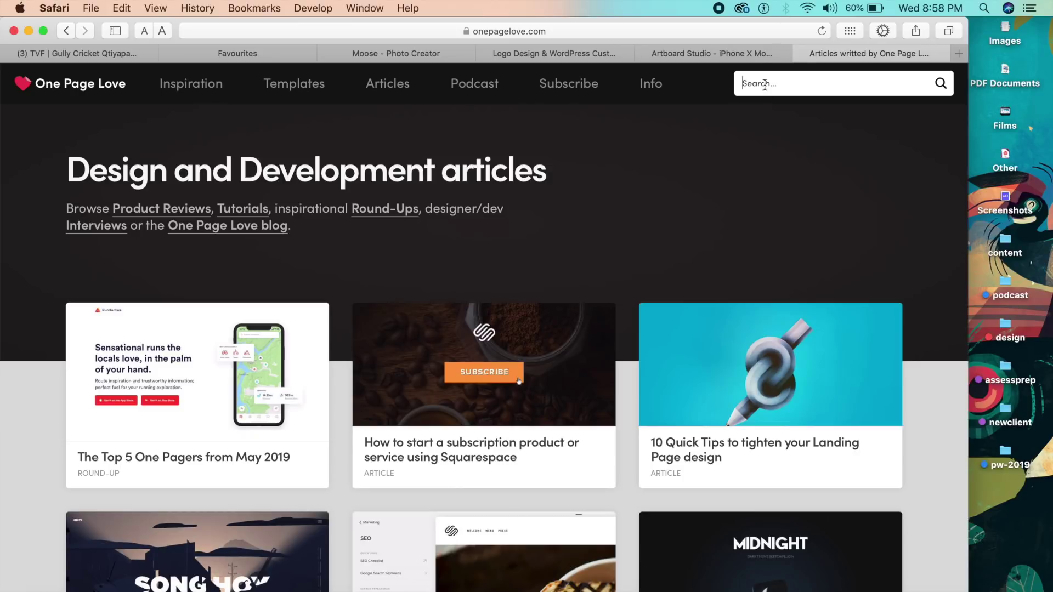
scroll(499, 262, "down", 7)
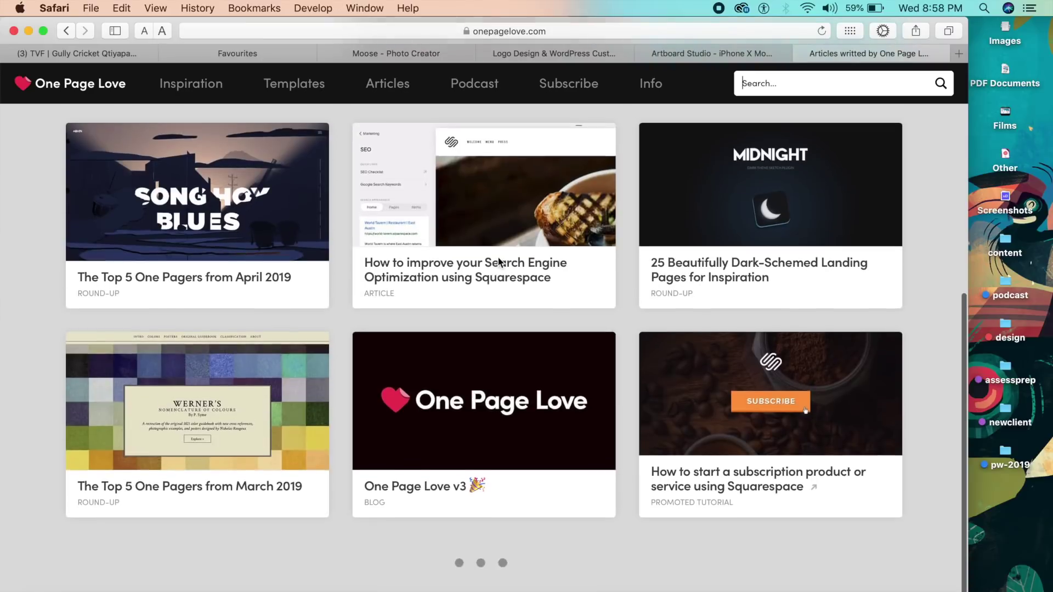
scroll(499, 261, "up", 7)
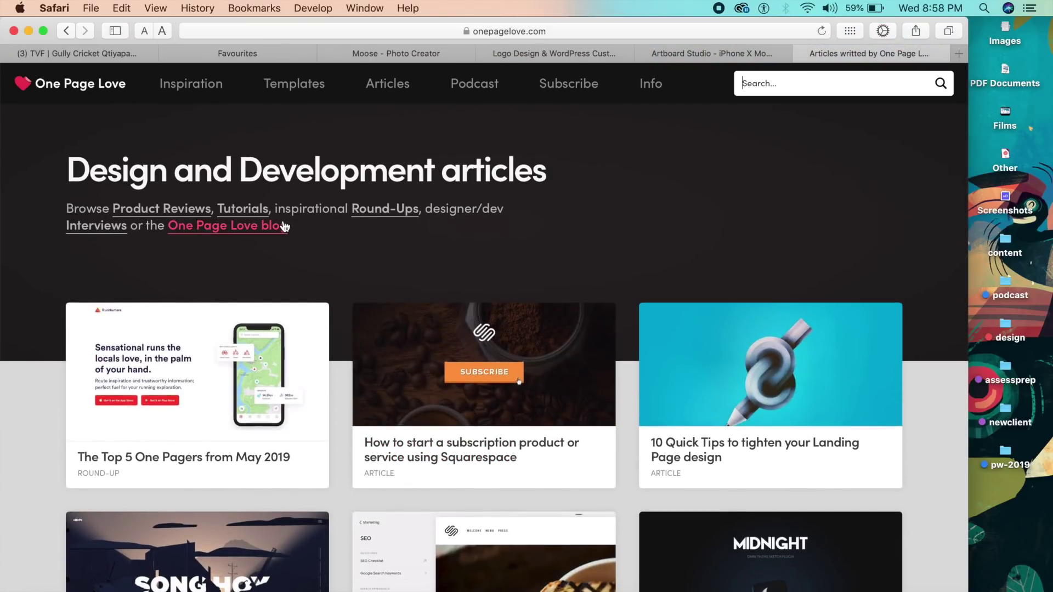
left_click(67, 31)
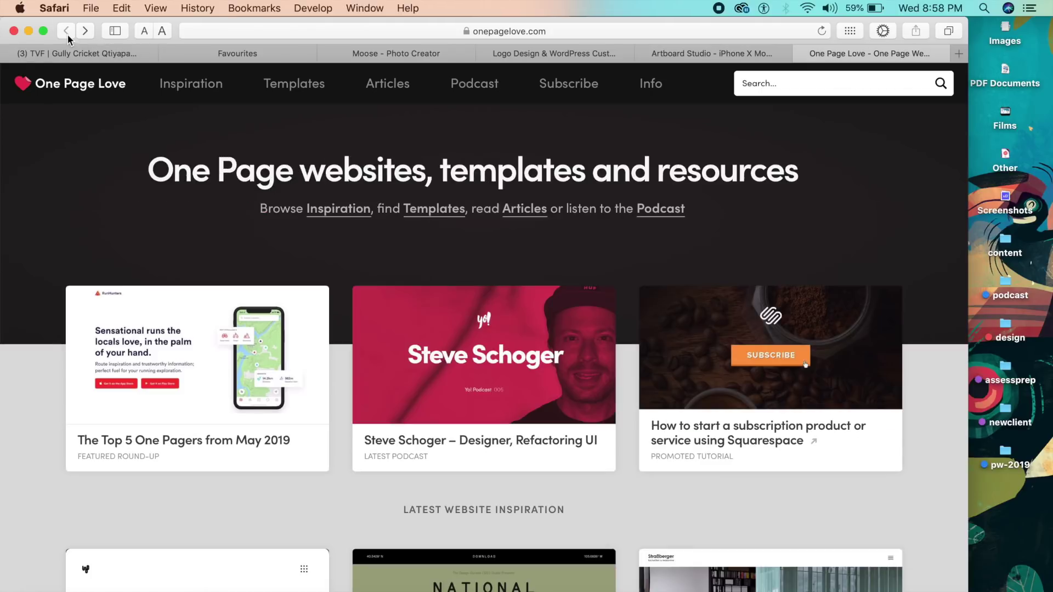
Generate ten random dashboard styles in a row with Uibot's "Style again!" button.
mouse_move(318, 99)
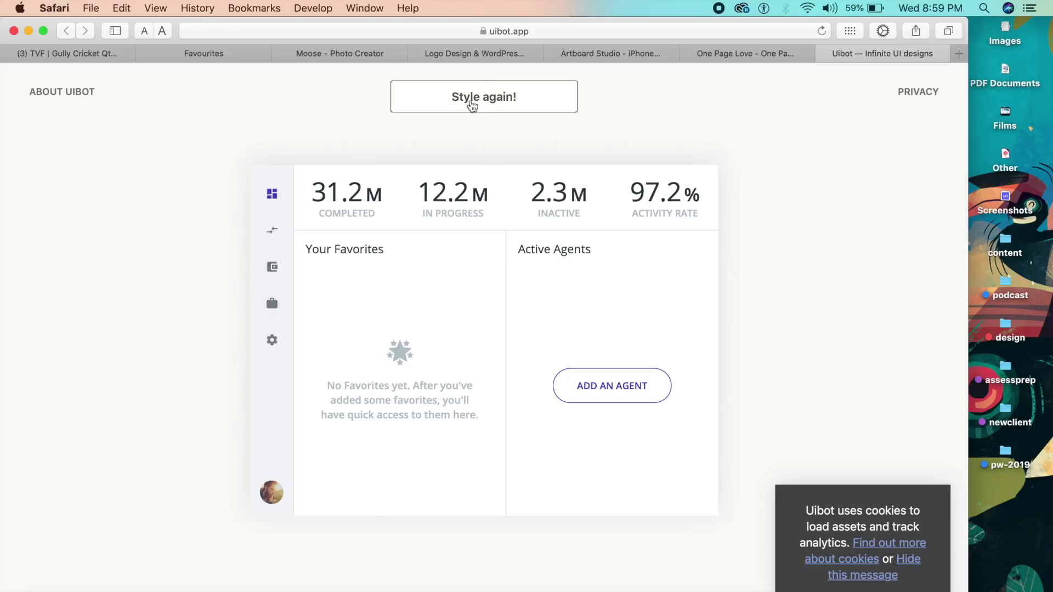
left_click(471, 104)
left_click(472, 104)
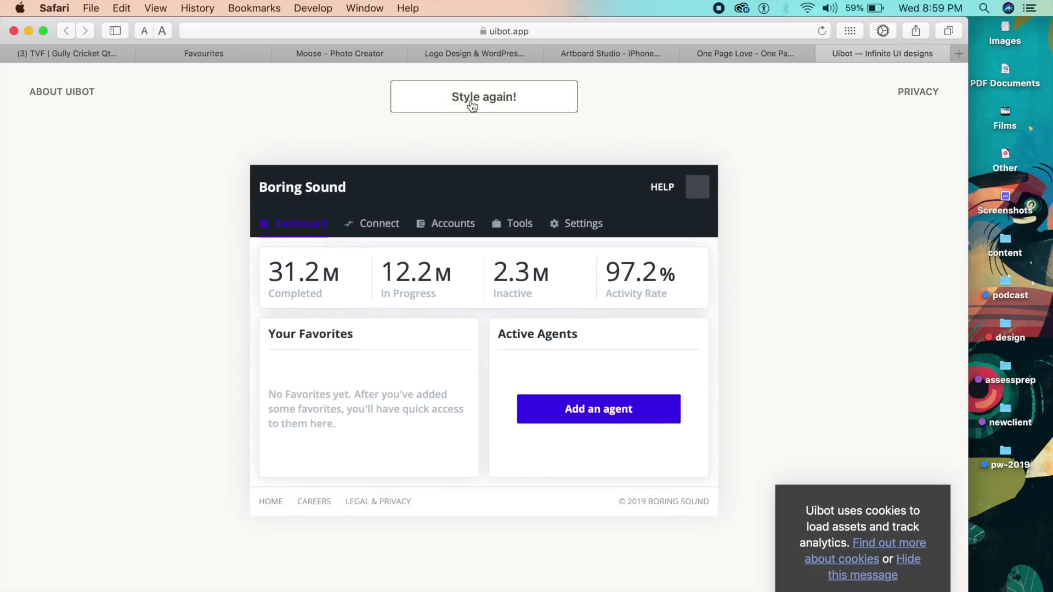
left_click(472, 104)
left_click(472, 104)
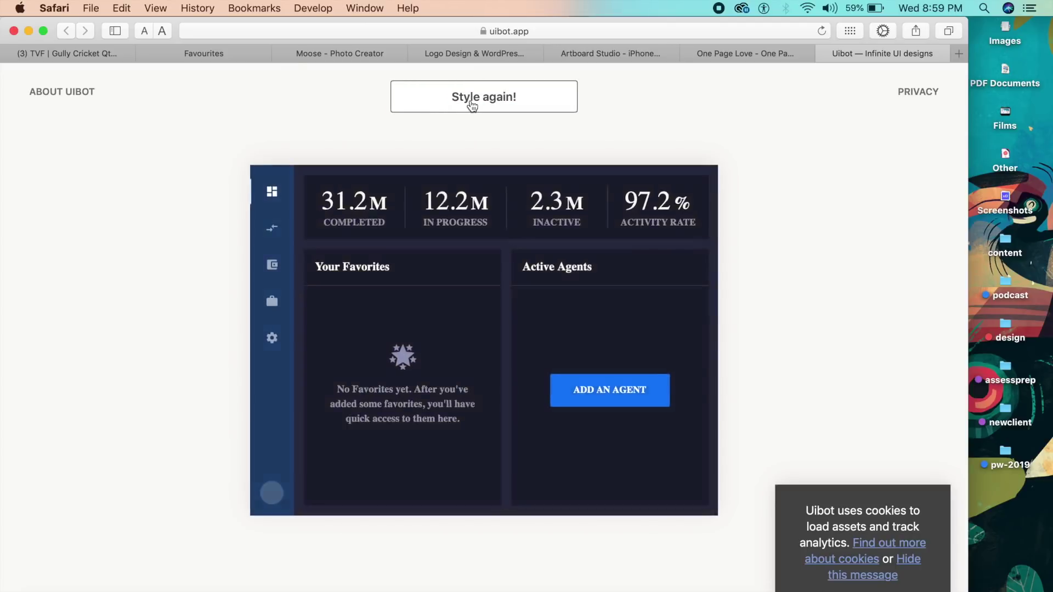
left_click(471, 104)
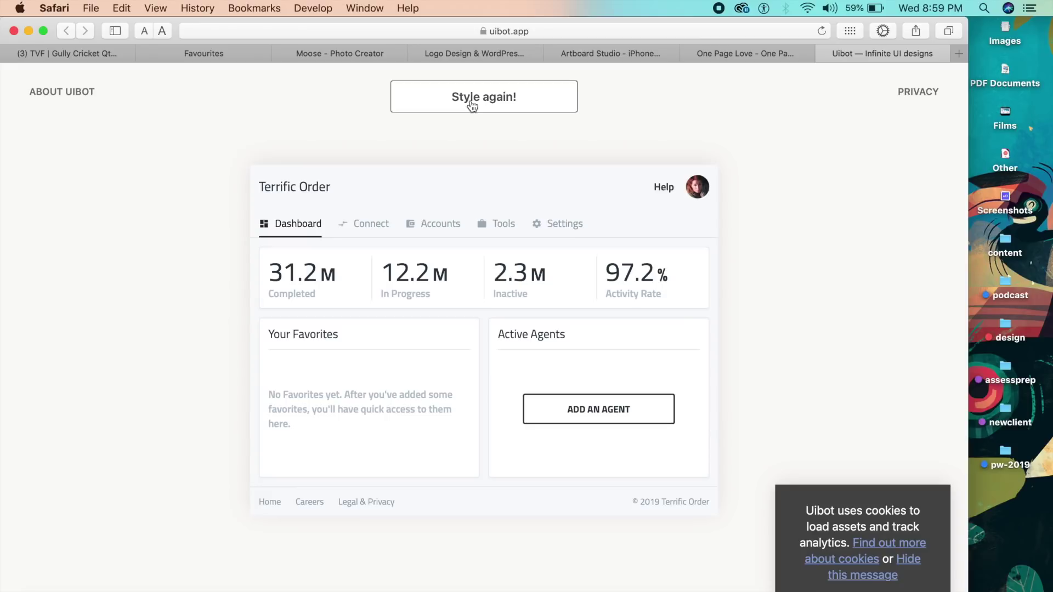
left_click(473, 104)
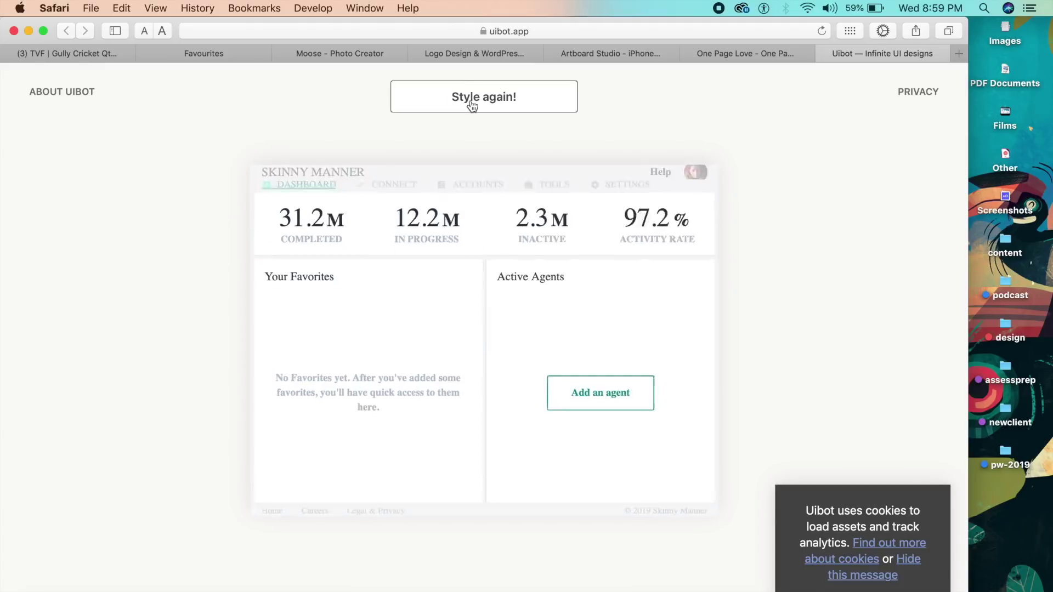
left_click(473, 104)
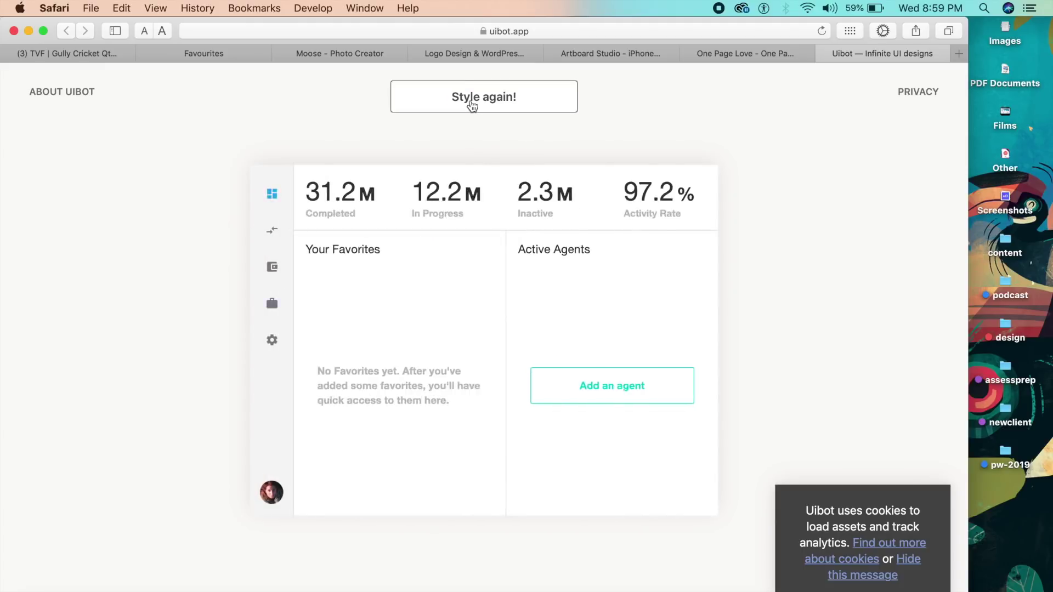
left_click(473, 104)
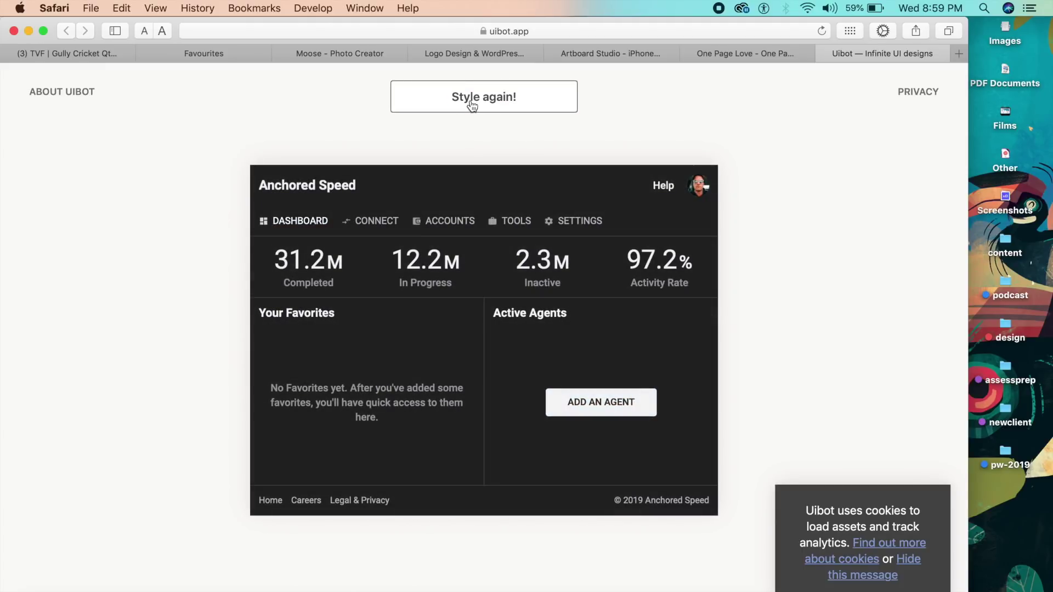
left_click(485, 102)
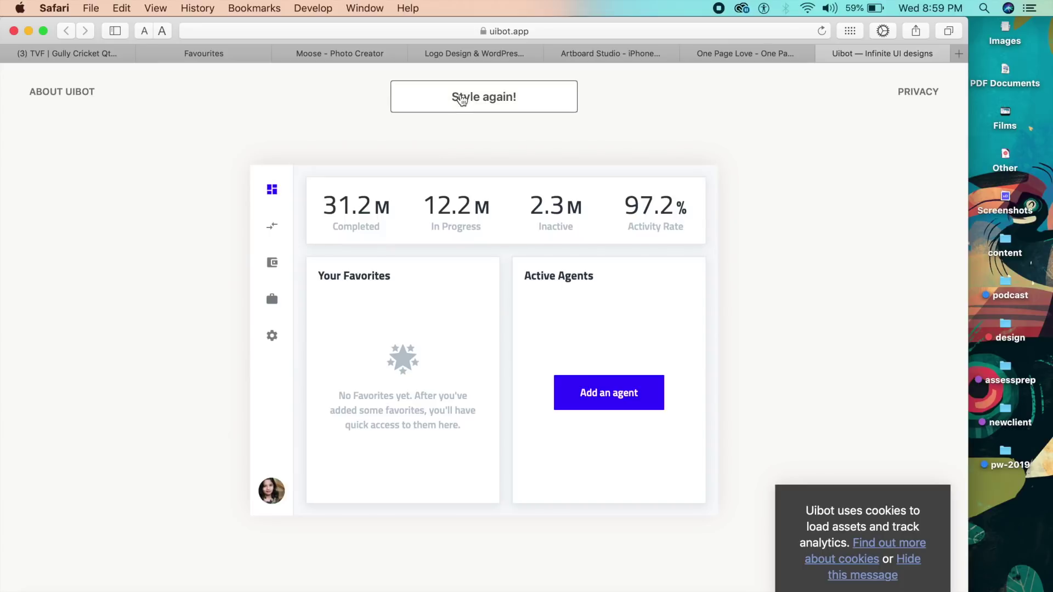
left_click(462, 97)
Keep generating random Uibot dashboard styles until the Primary Weight design appears.
left_click(435, 106)
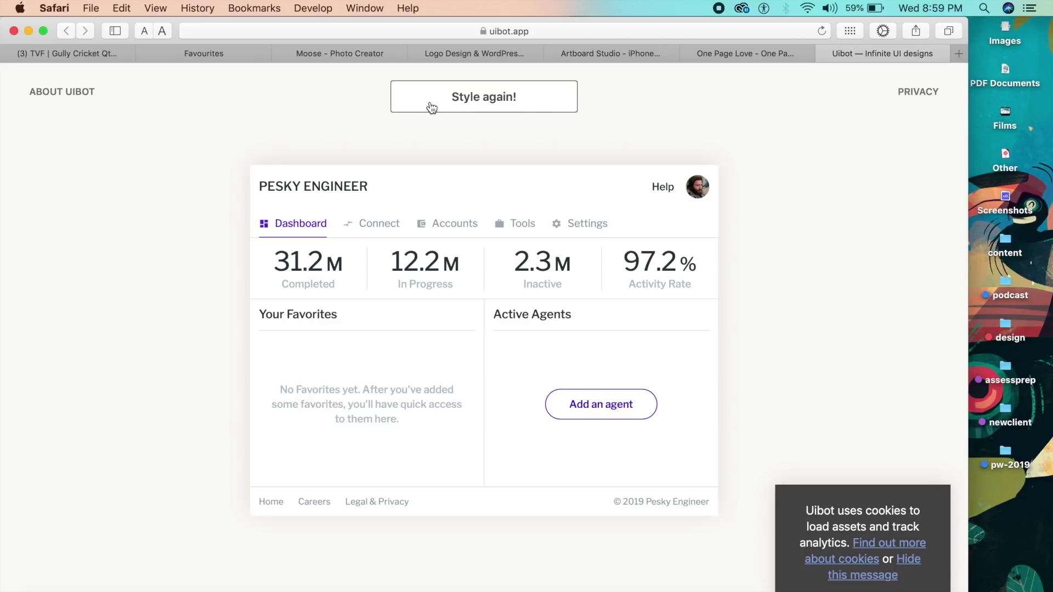
left_click(432, 107)
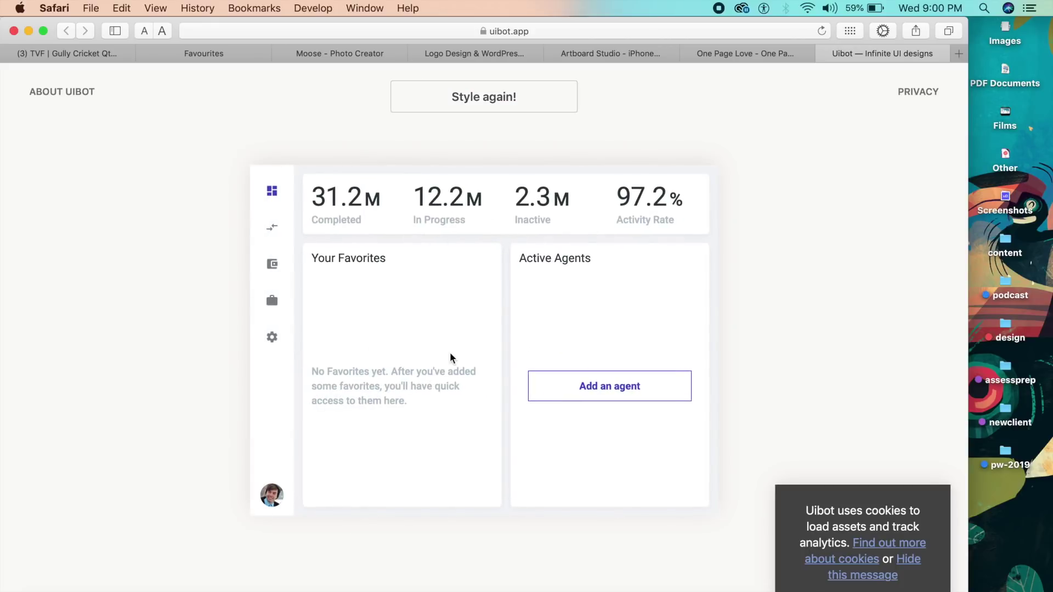
left_click(545, 96)
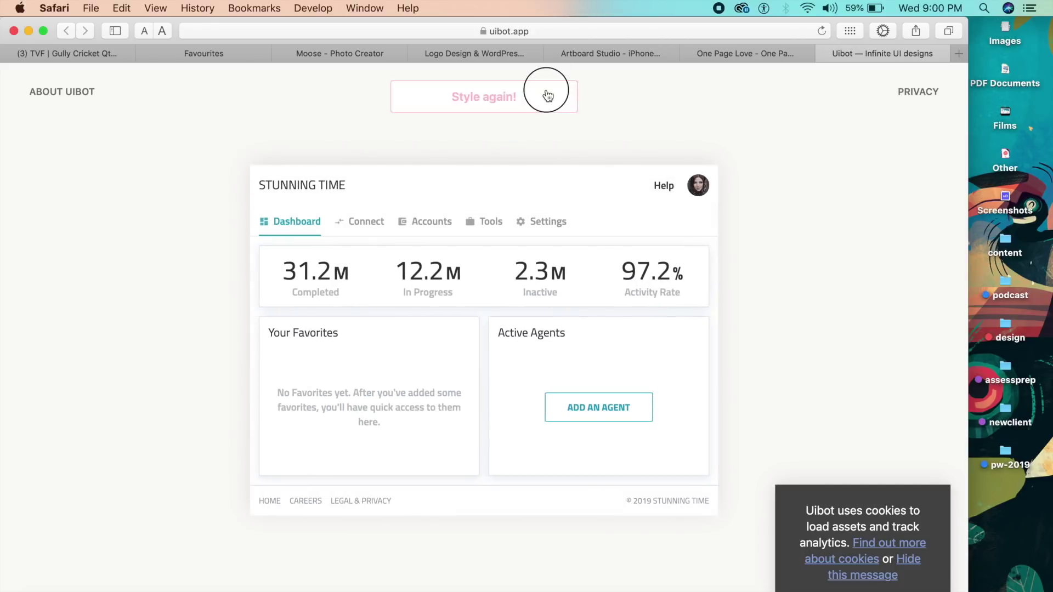
left_click(546, 96)
left_click(546, 96)
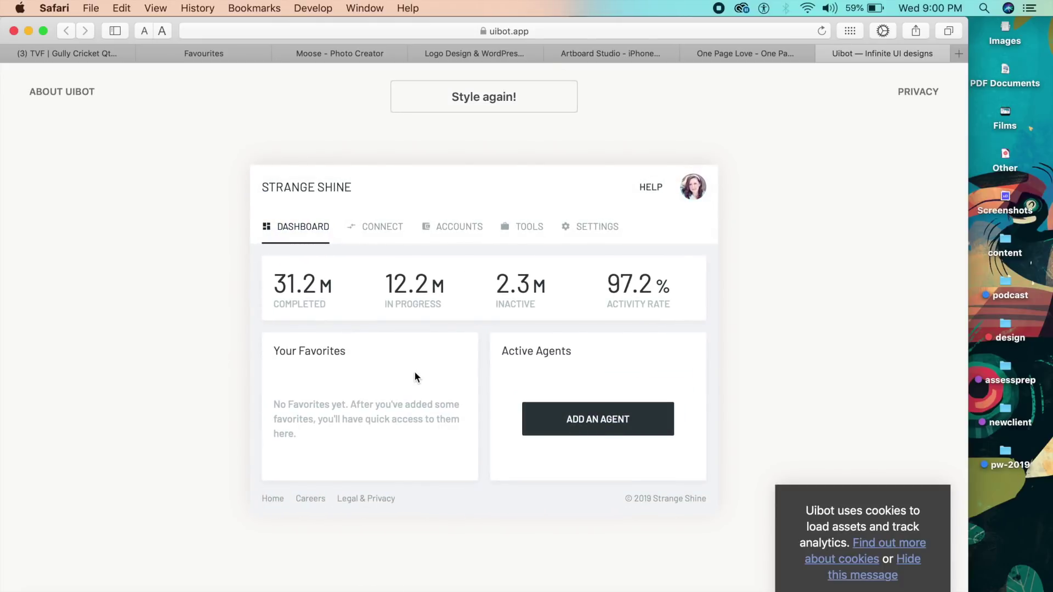
left_click(536, 101)
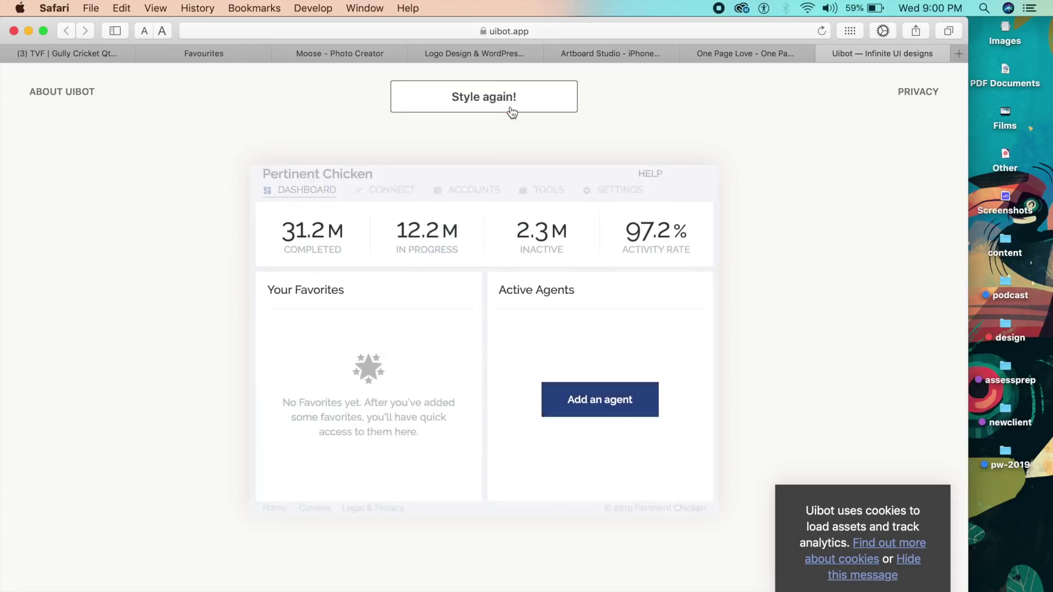
left_click(477, 95)
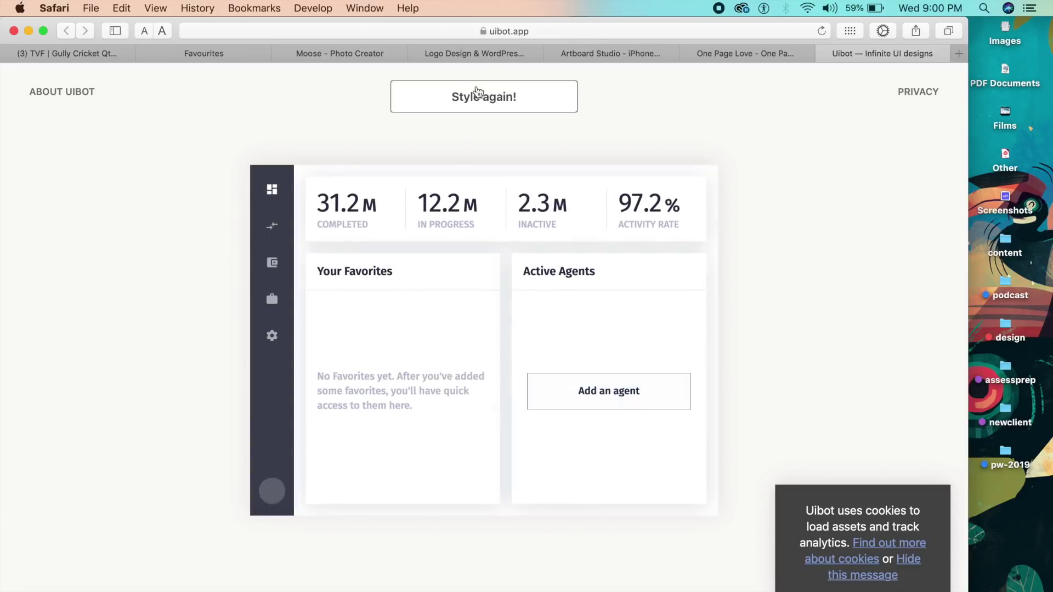
left_click(468, 109)
left_click(468, 109)
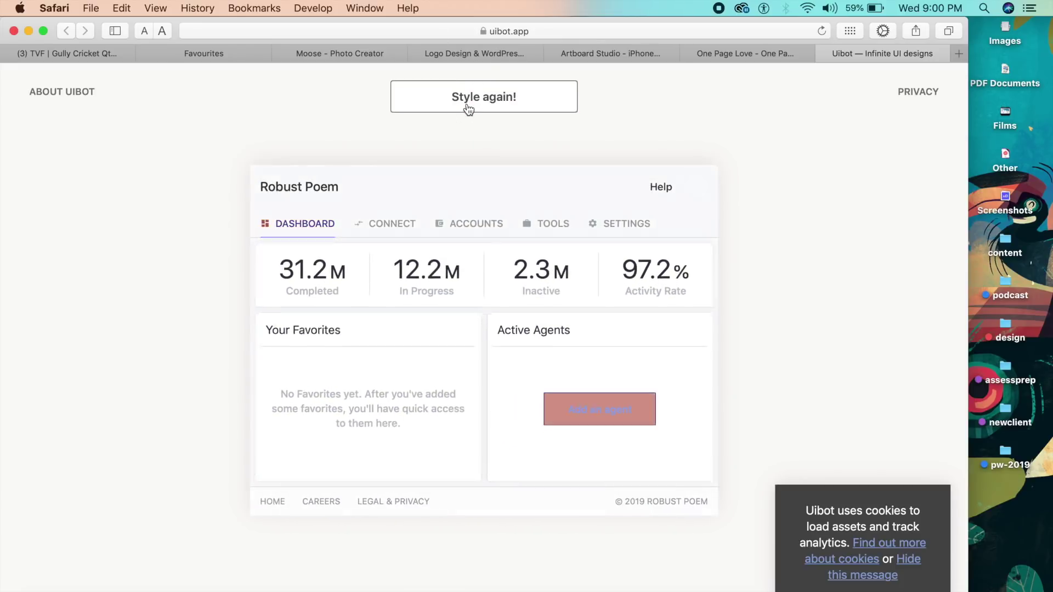
left_click(468, 108)
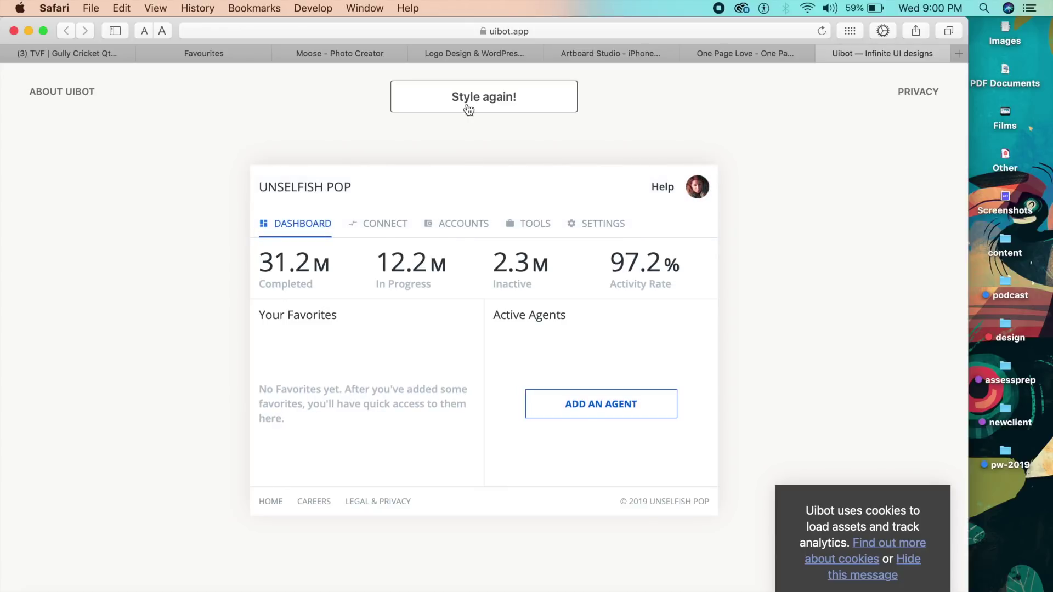
left_click(468, 108)
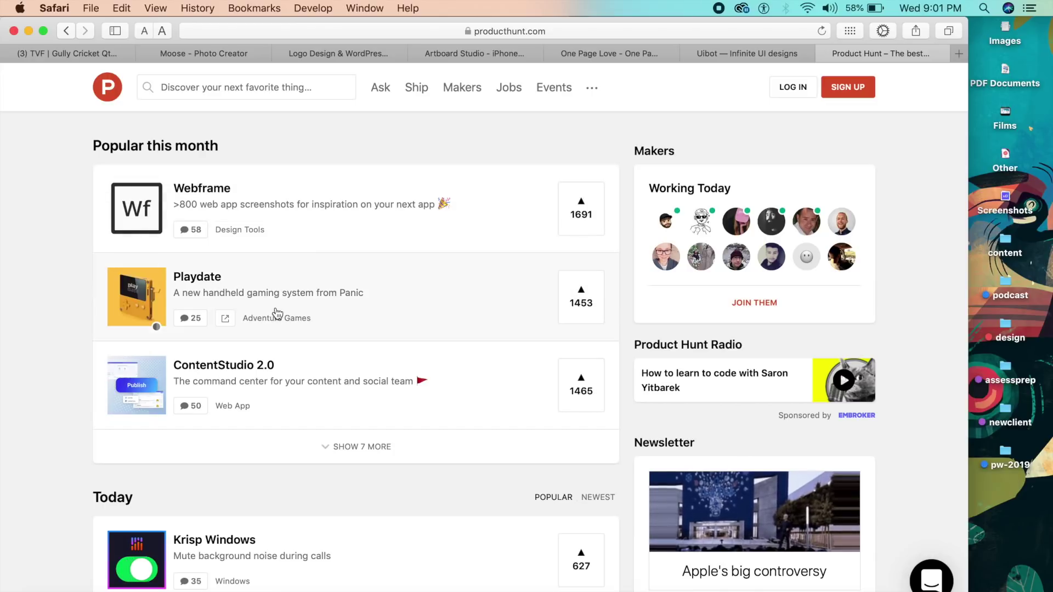
Scroll through Product Hunt's popular-this-month and today's products feed, then back up.
scroll(275, 308, "down", 3)
scroll(273, 301, "down", 8)
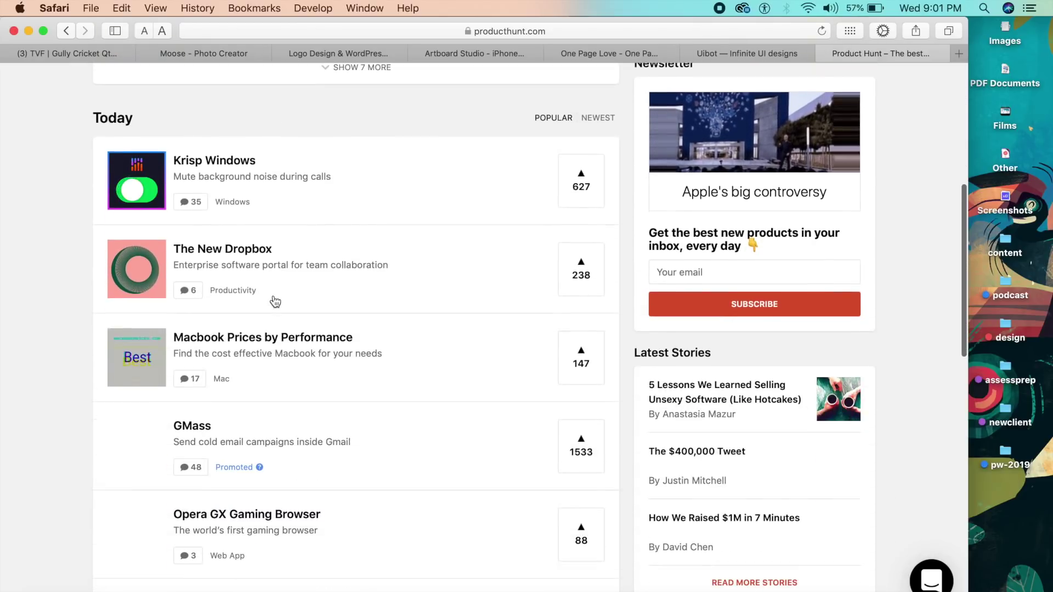
scroll(266, 258, "up", 12)
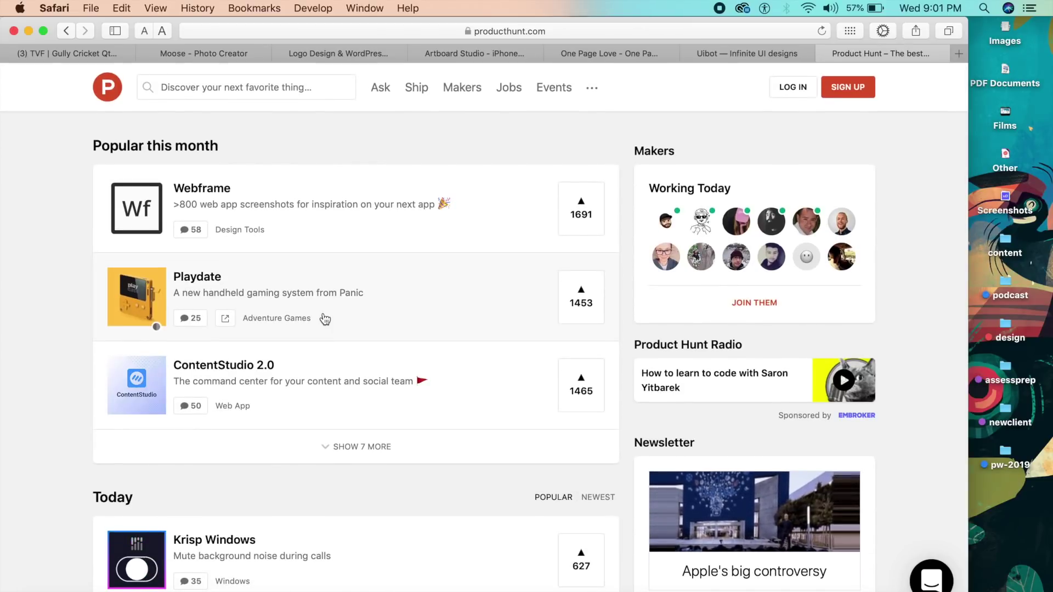
scroll(324, 318, "down", 8)
scroll(323, 318, "up", 10)
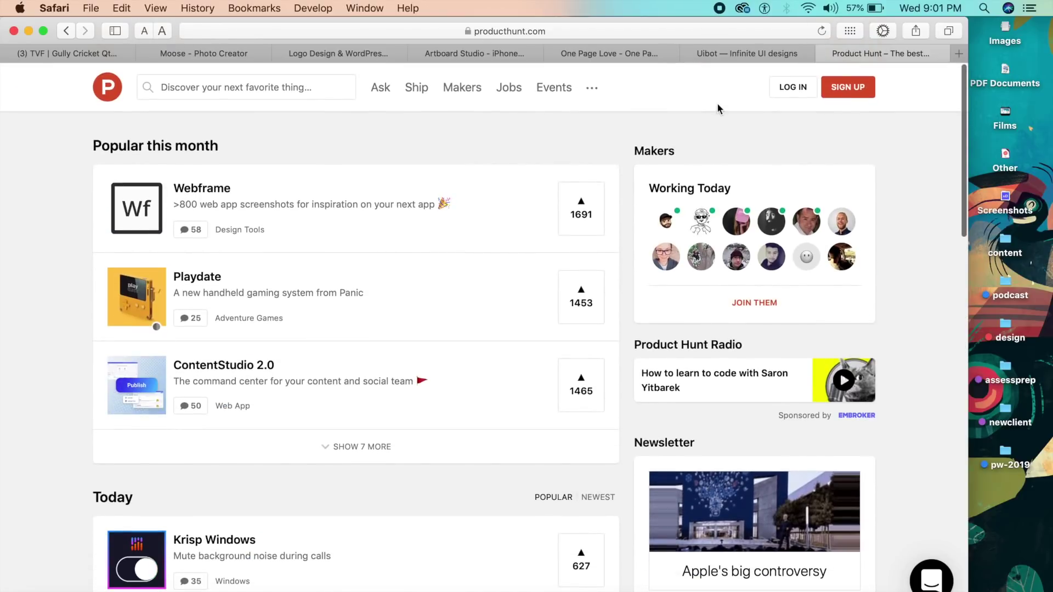
Search Product Hunt for 'design' and scroll the results led by DesignBetter.Co and Design Principles.
left_click(304, 90)
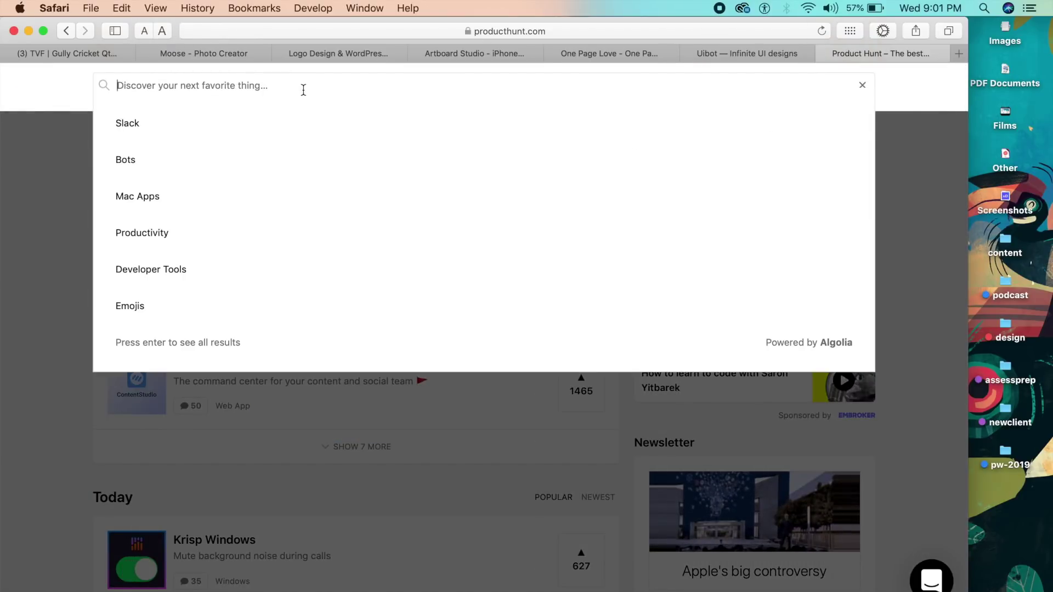
type("design")
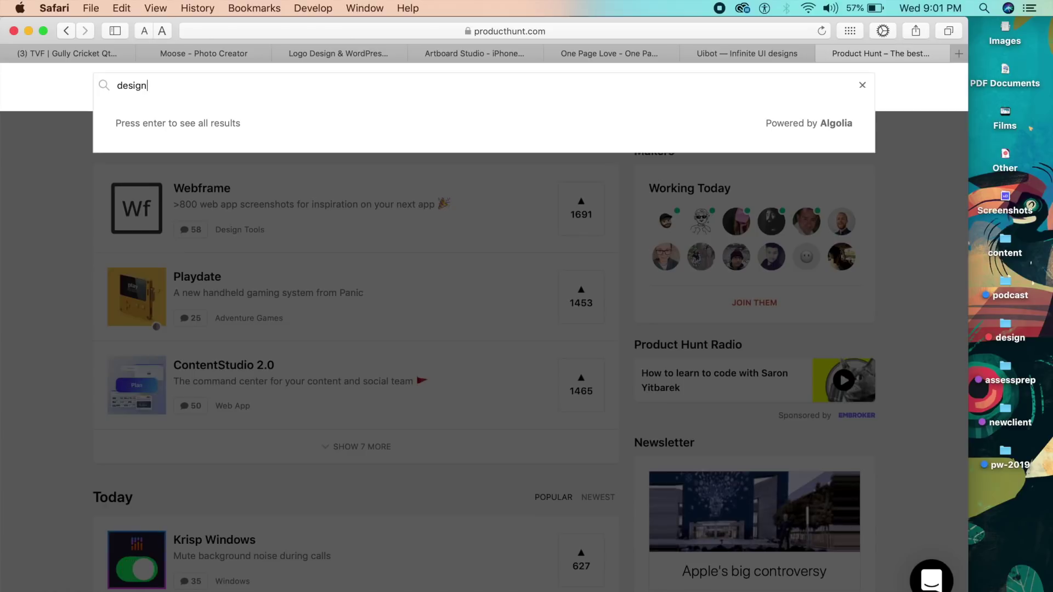
key("Escape")
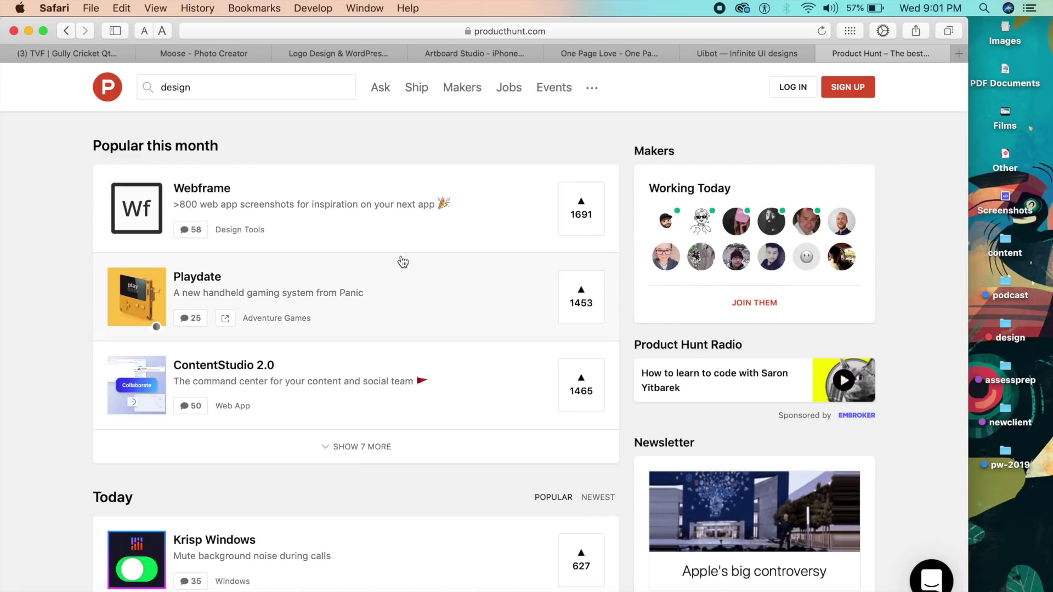
key("Return")
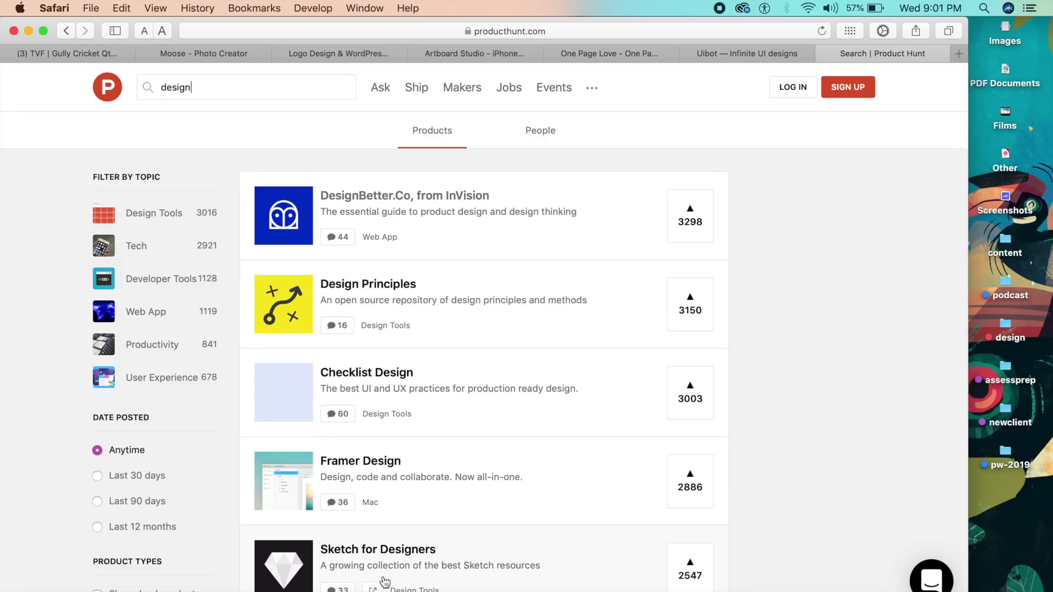
scroll(474, 497, "down", 10)
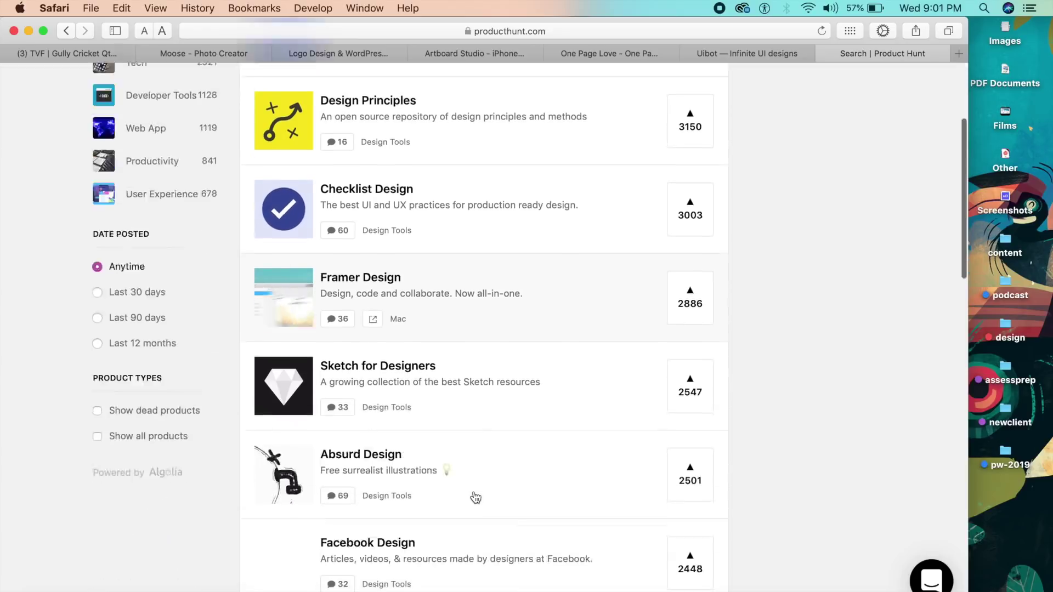